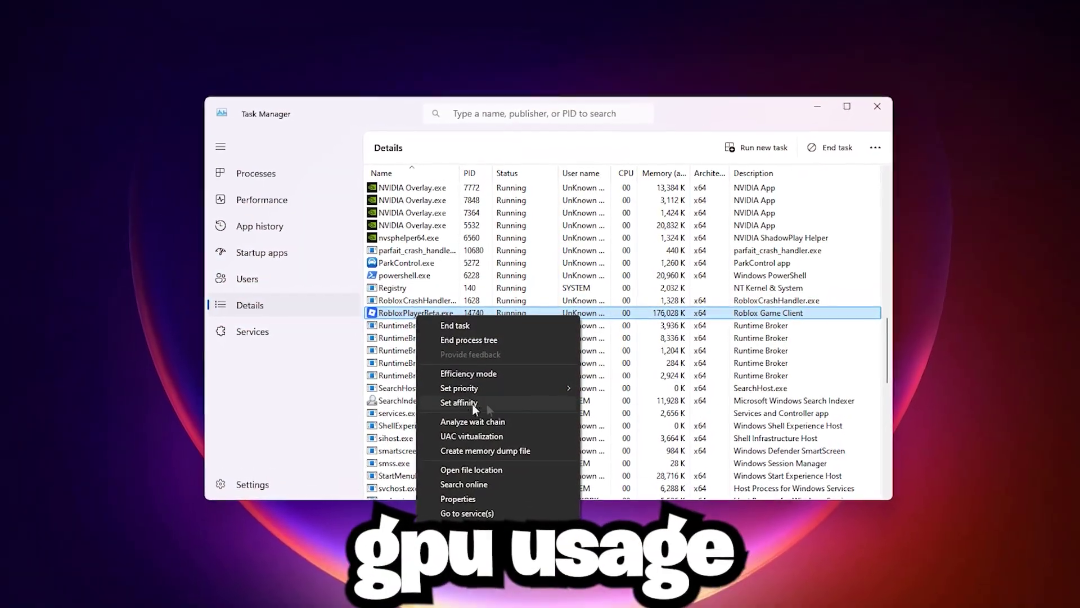
- Enter 2 as HwSchMode's value data under GraphicsDrivers and close Registry Editor
mouse_move(506, 390)
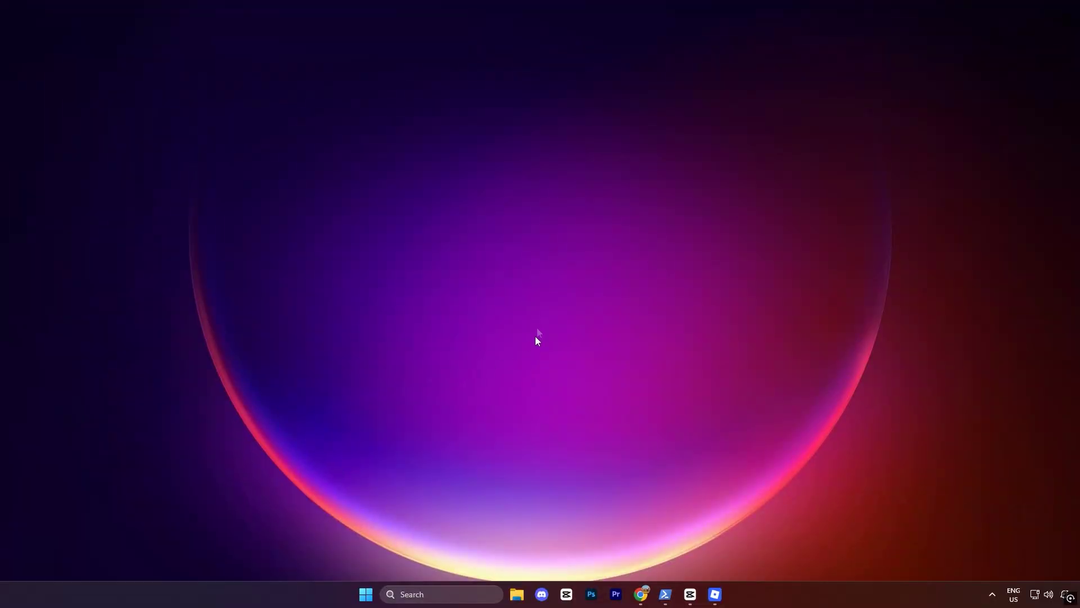
- Open 'Choose a power plan' from Start search and switch the active plan from Balanced to High performance
key(super)
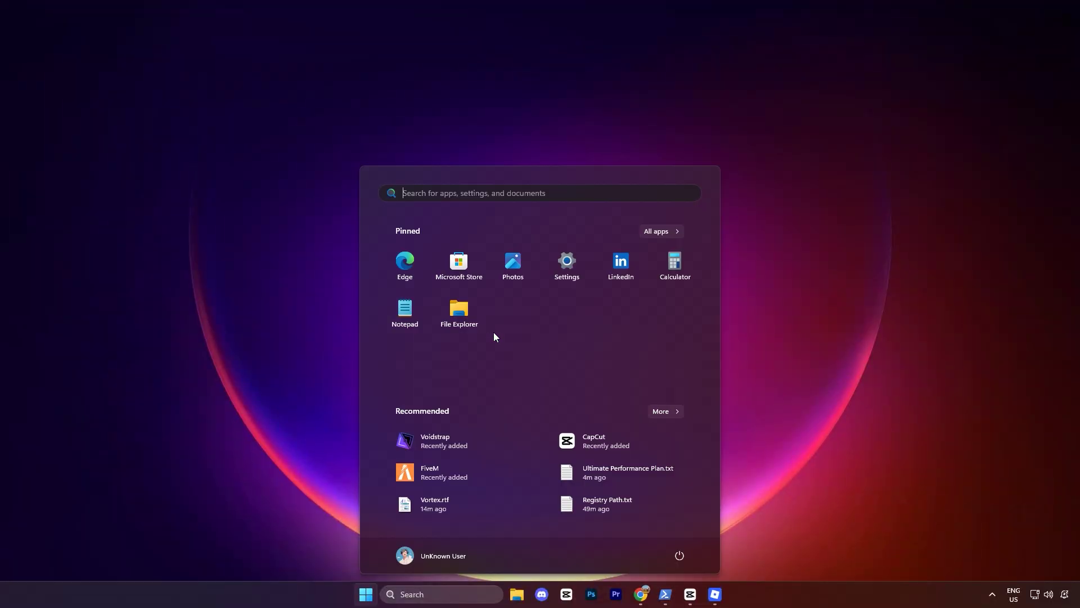
text(choose)
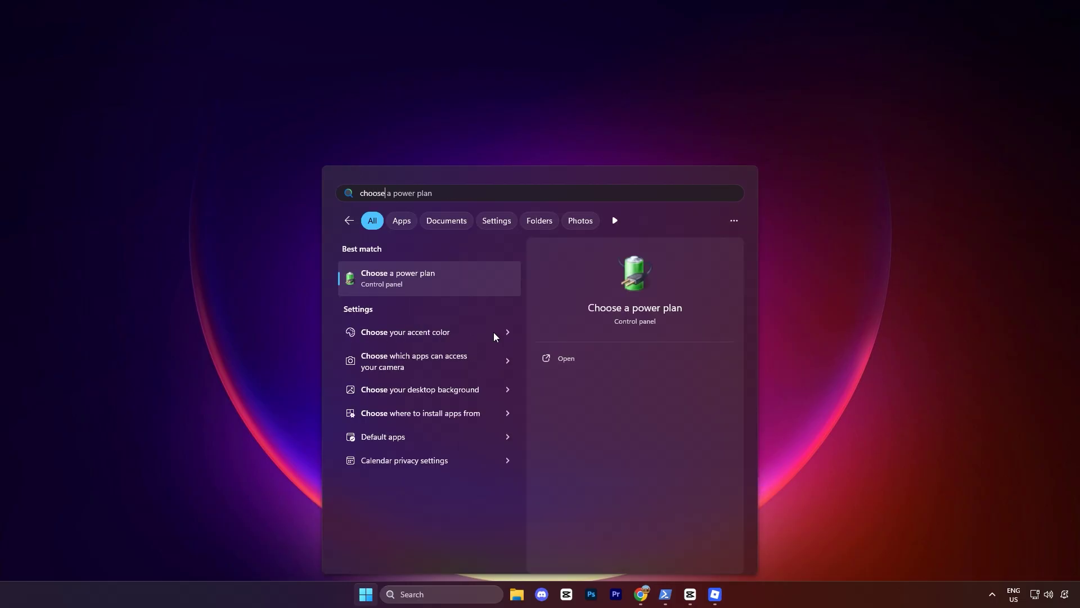
click(430, 281)
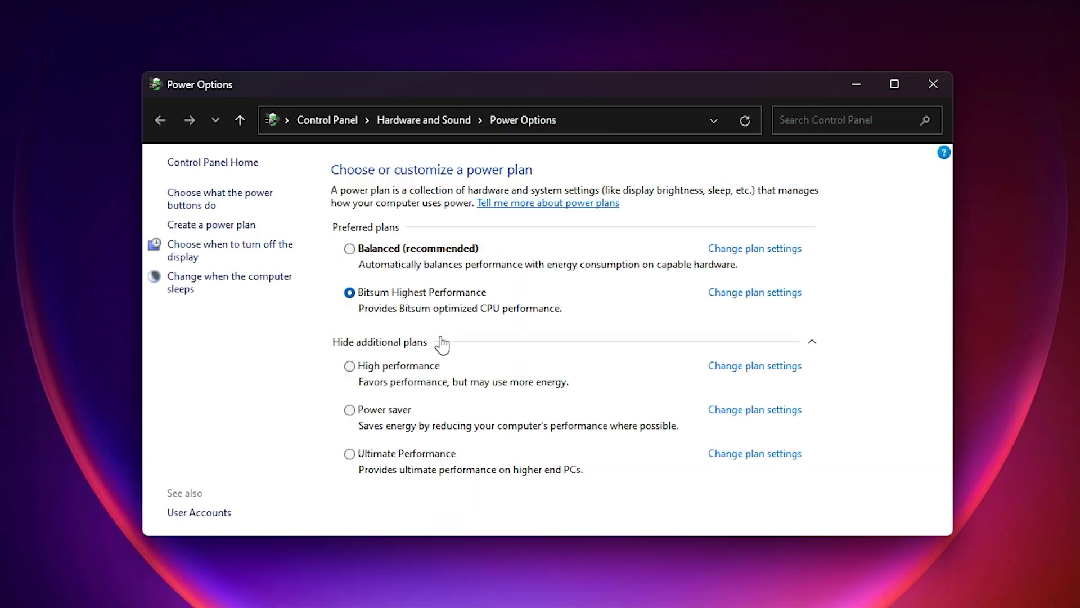
click(352, 253)
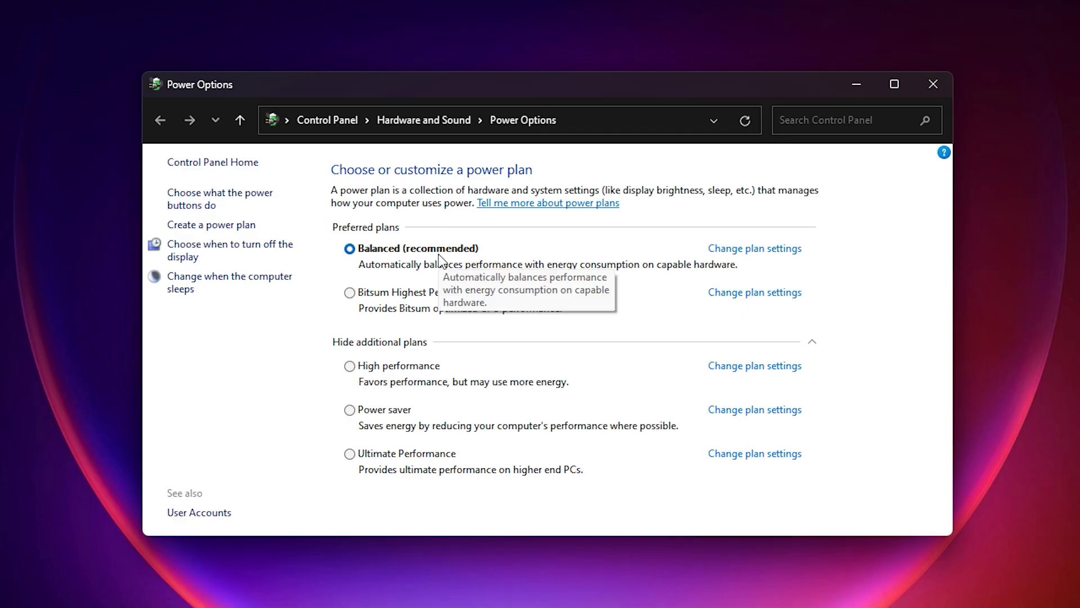
click(369, 373)
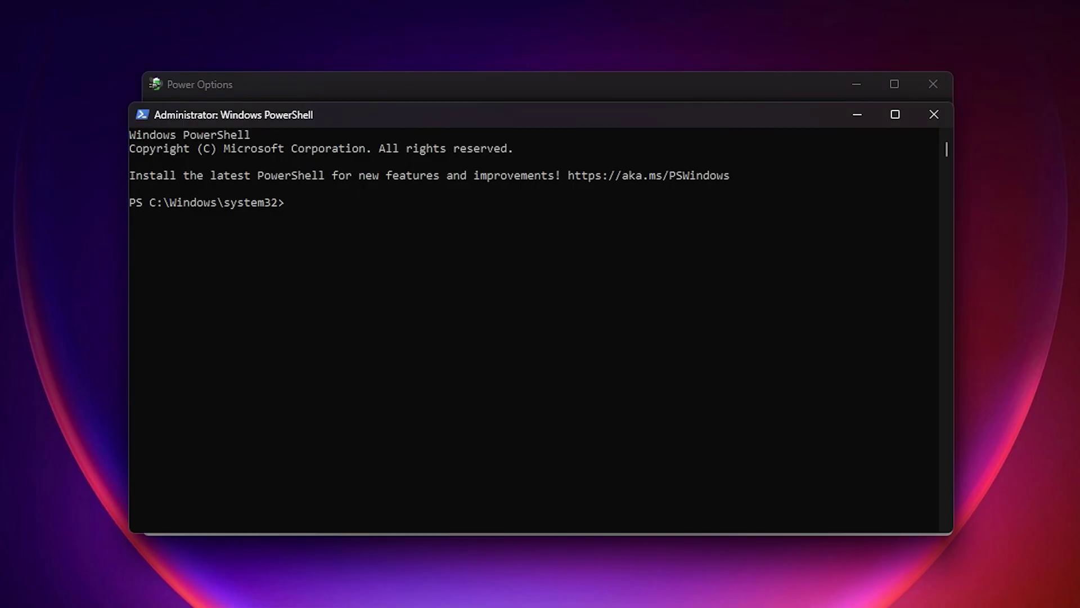
- Add the Ultimate Performance scheme with powercfg -duplicatescheme and select it in Power Options
text(powercfg -duplicatescheme e9a42b02-d5df-448d-aa00-03f14749eb61)
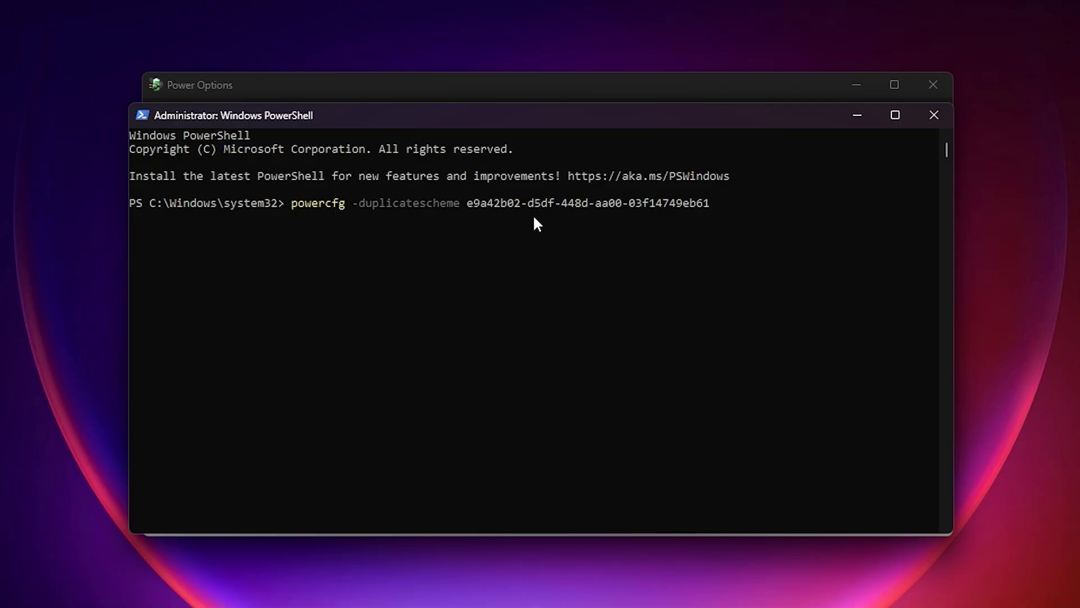
click(847, 114)
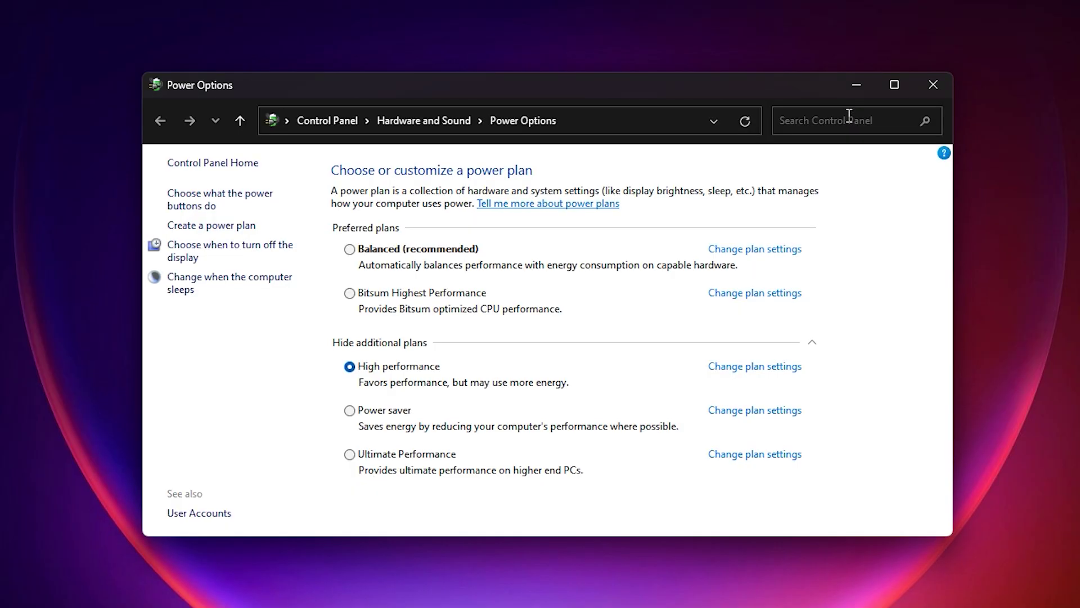
click(375, 457)
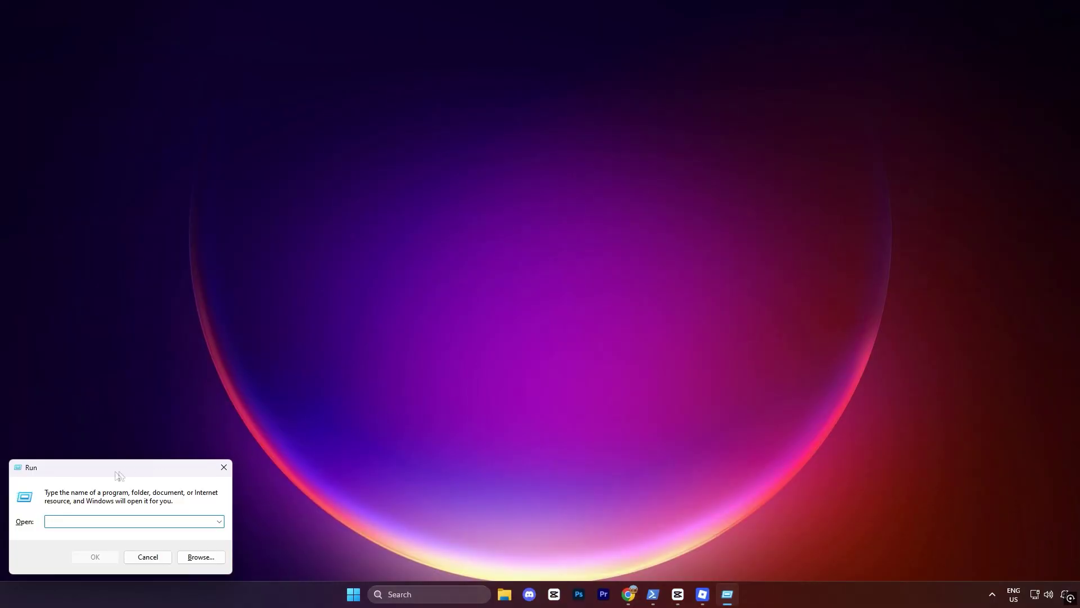
- Launch regedit from the Run box and go to HKLM\SYSTEM\CurrentControlSet\Control\GraphicsDrivers
drag(116, 474, 515, 234)
text(regedit)
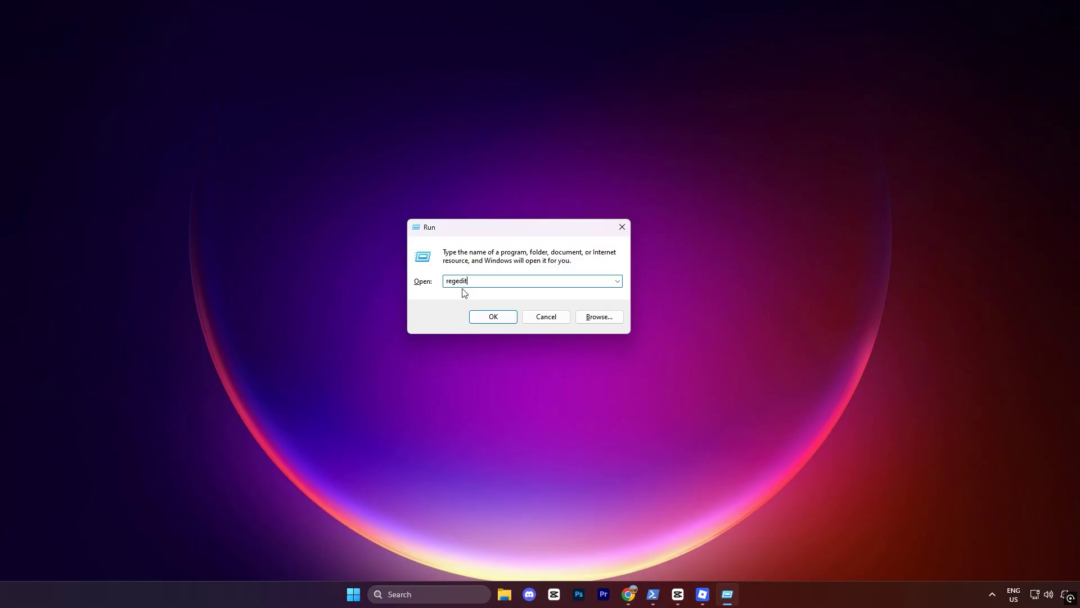
click(482, 316)
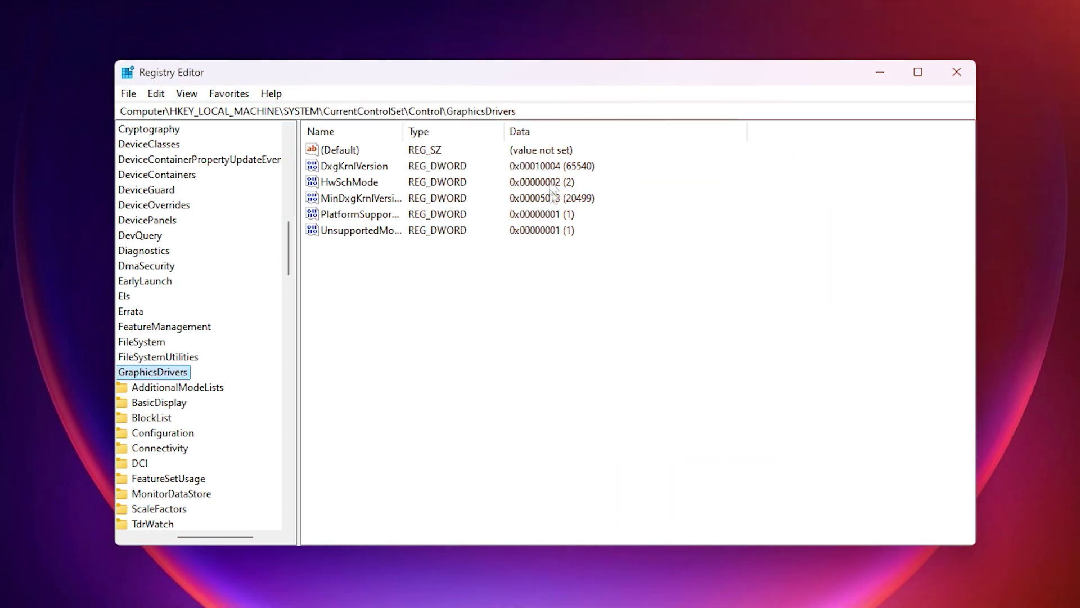
drag(534, 112, 117, 111)
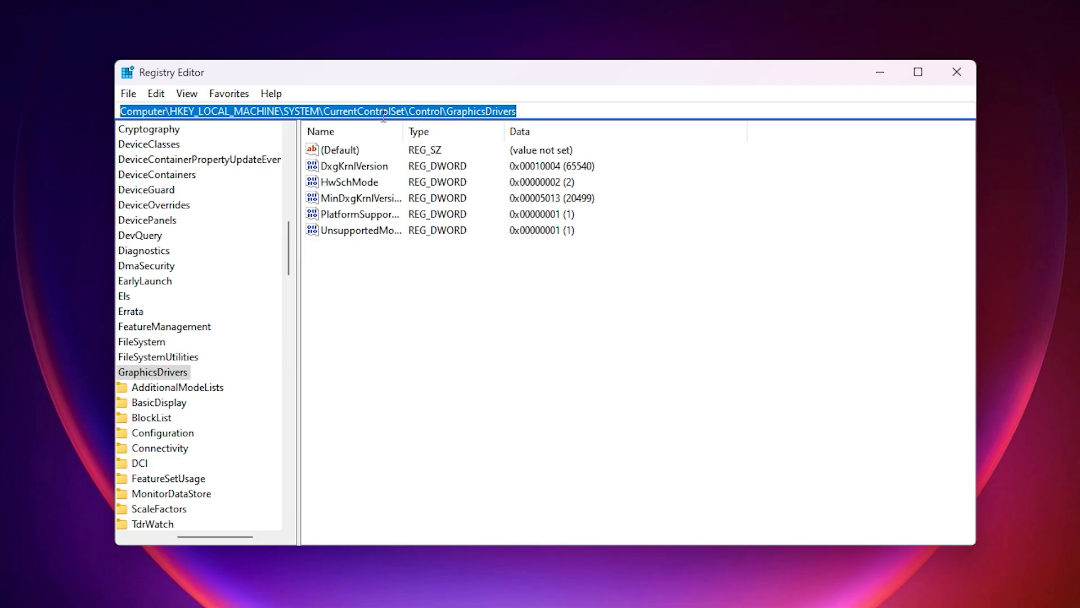
click(370, 271)
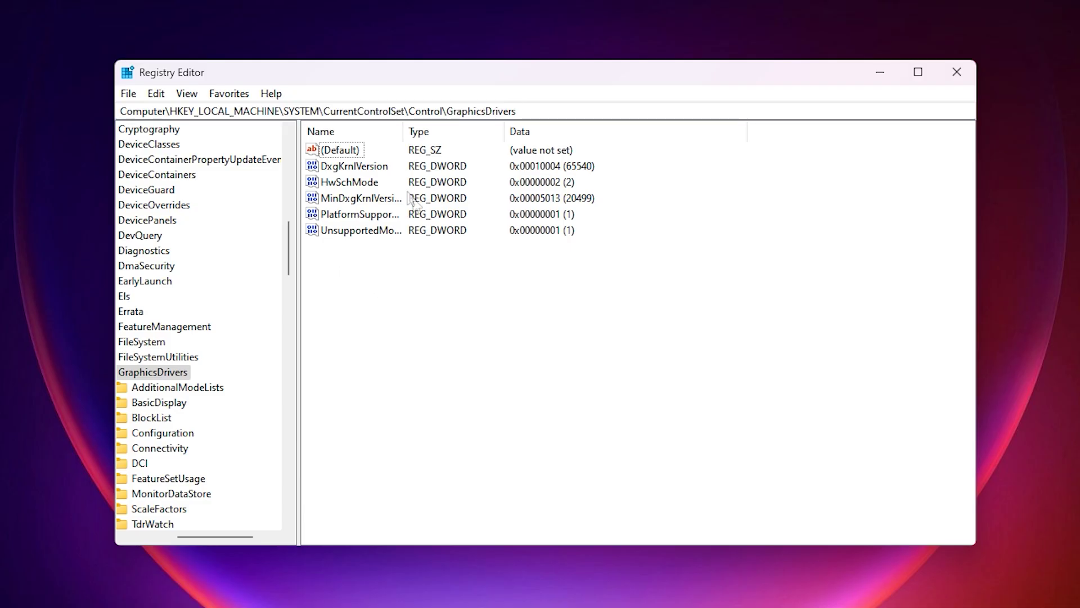
- Open the HwSchMode DWORD for editing and enter 2 as its value data
right_click(377, 273)
mouse_move(427, 277)
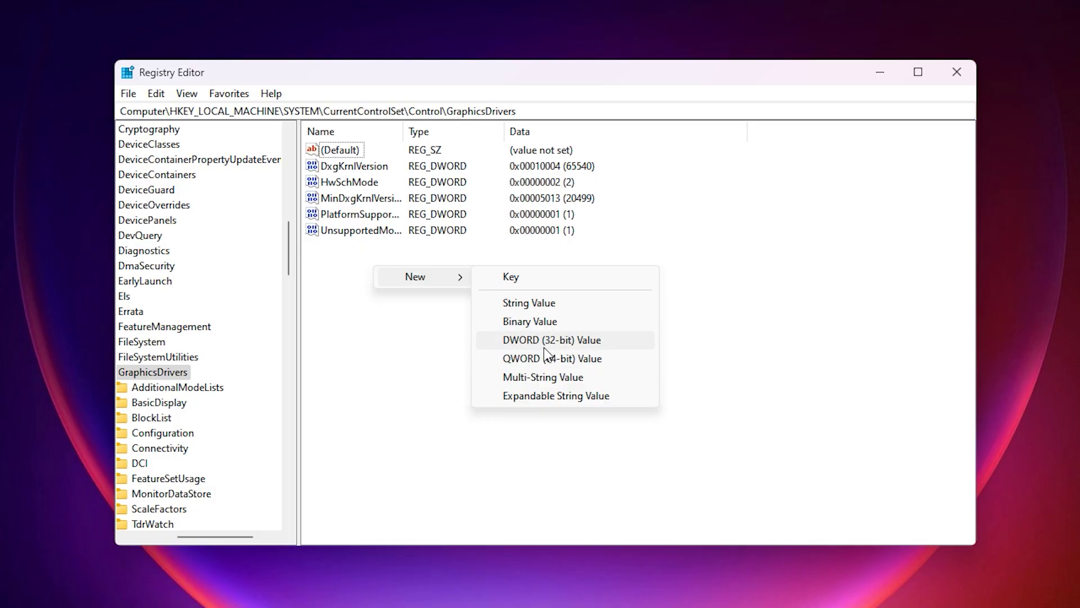
click(332, 185)
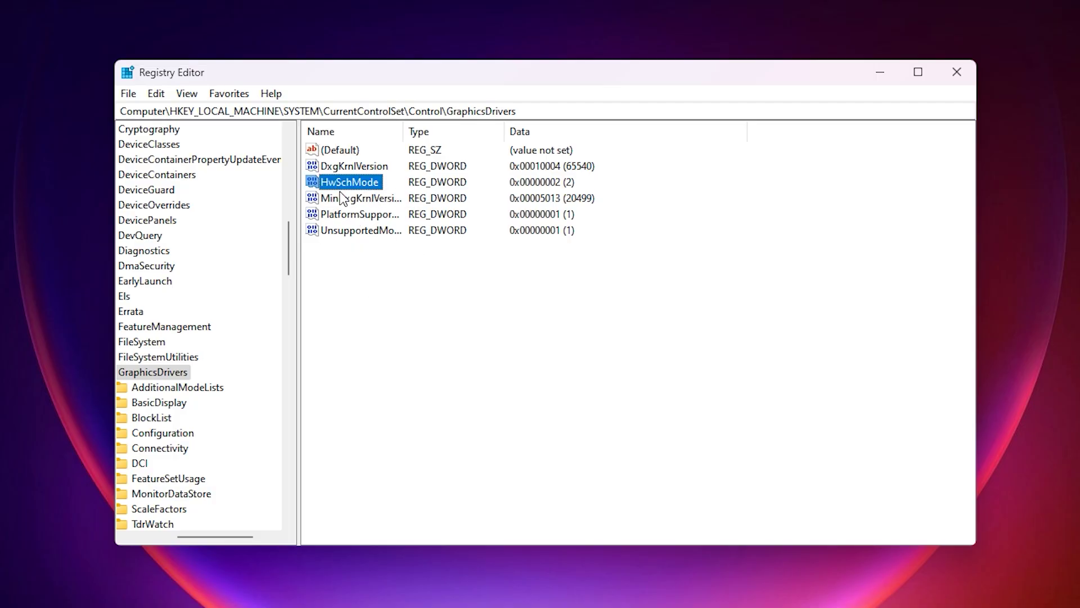
double_click(342, 186)
click(202, 235)
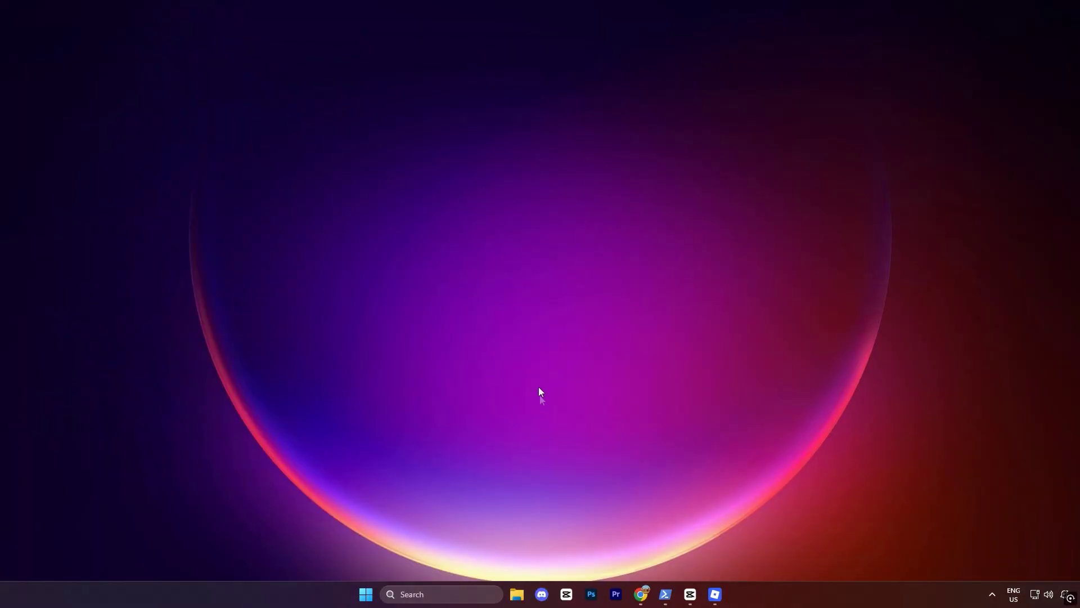
- Open Task Manager from the taskbar and switch to the Details page
right_click(762, 594)
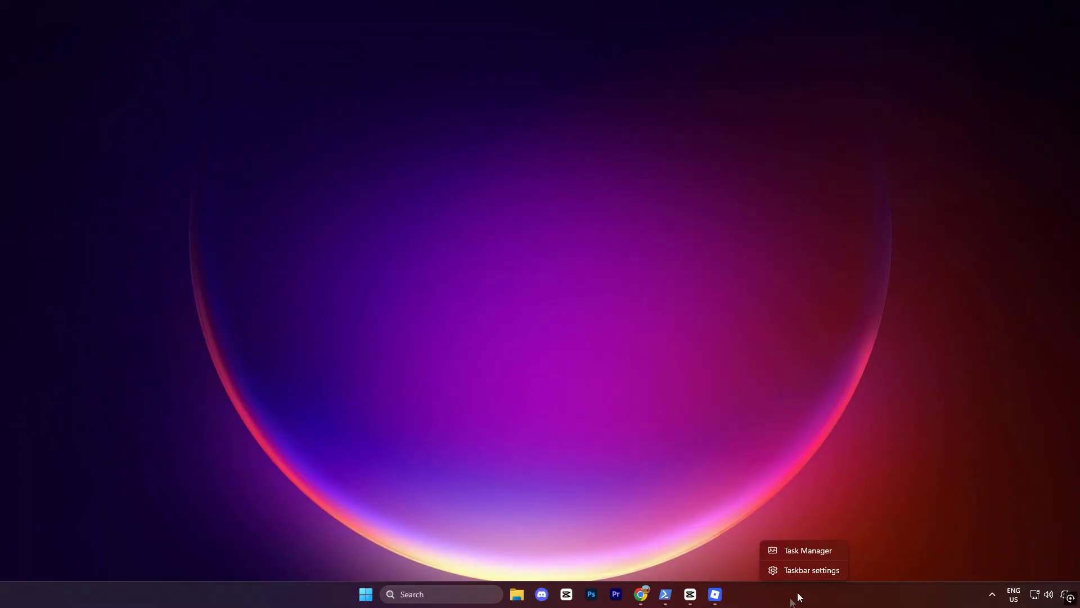
click(801, 551)
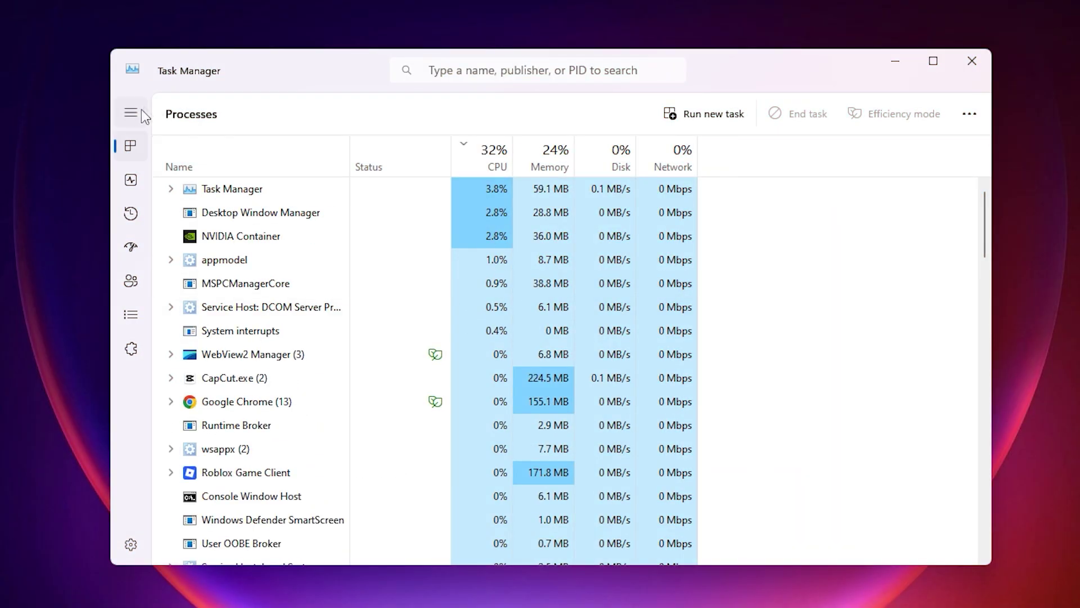
click(267, 169)
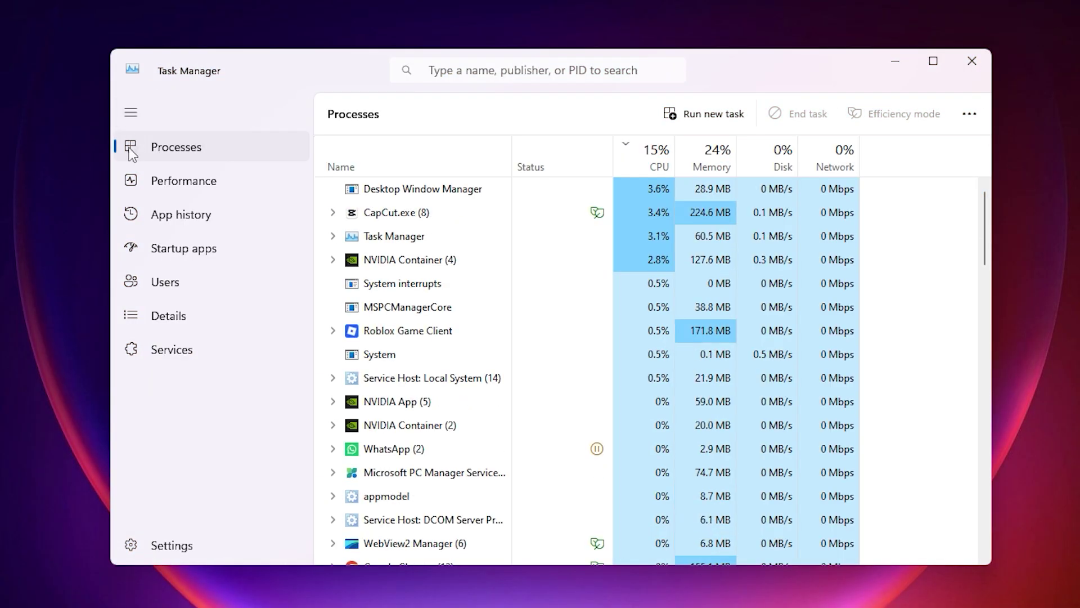
click(183, 318)
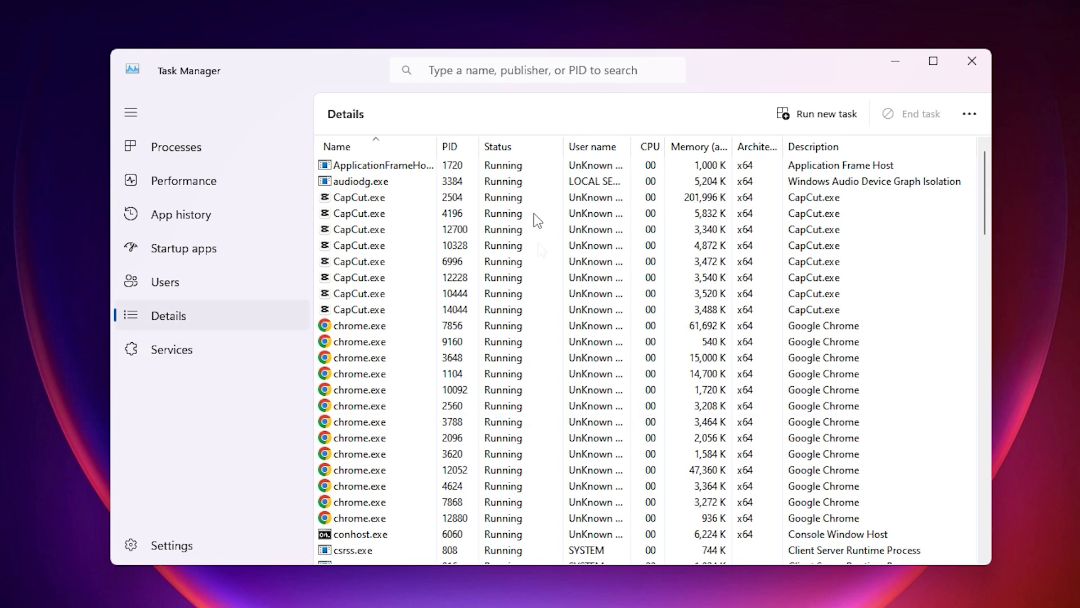
- Find RobloxPlayerBeta.exe in the process list and show its Set priority submenu
click(381, 359)
scroll(380, 363, down, 1)
scroll(380, 363, down, 15)
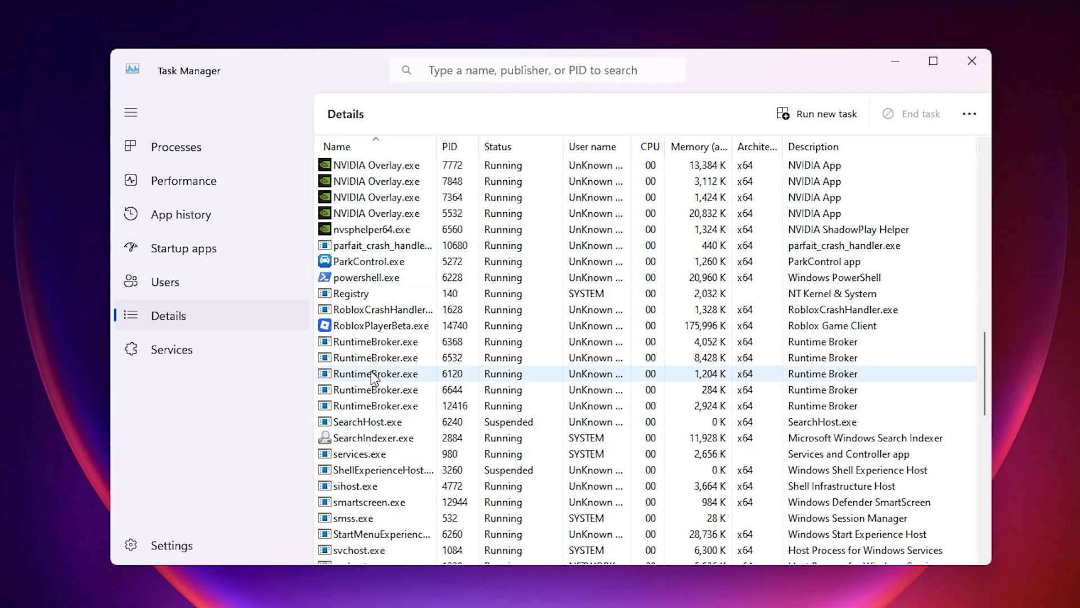
click(377, 327)
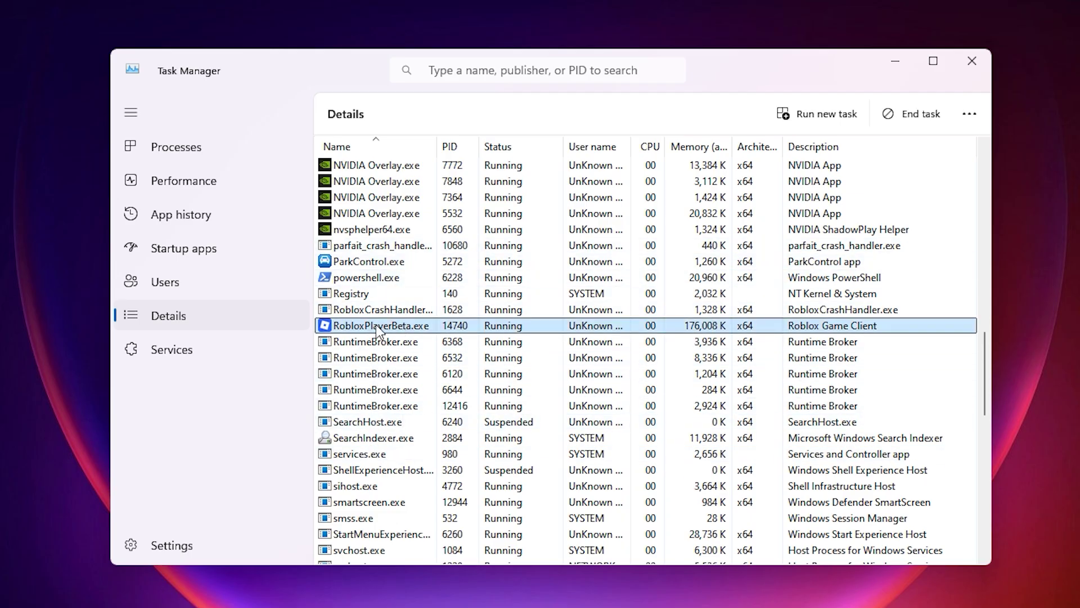
right_click(384, 334)
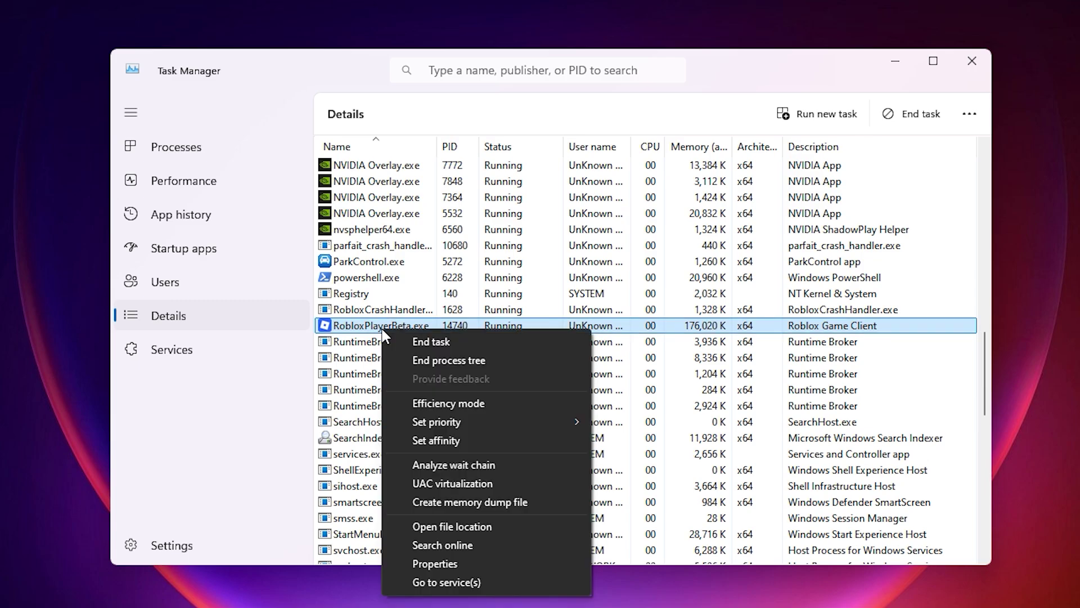
mouse_move(405, 423)
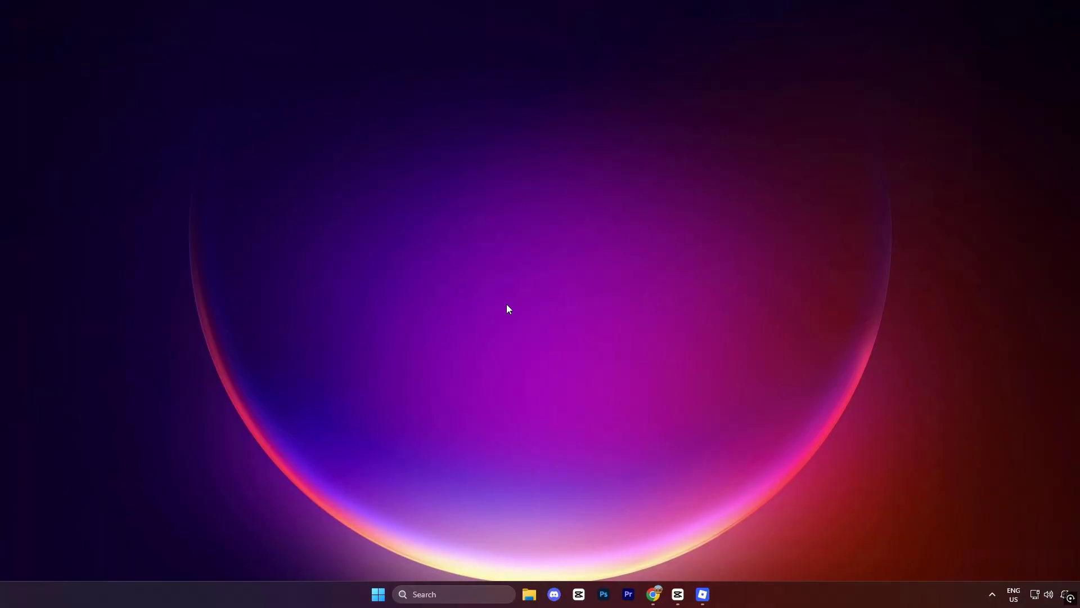
- In Settings > Gaming, check that the Game Bar controller shortcut is Off and Game Mode is On
key(super)
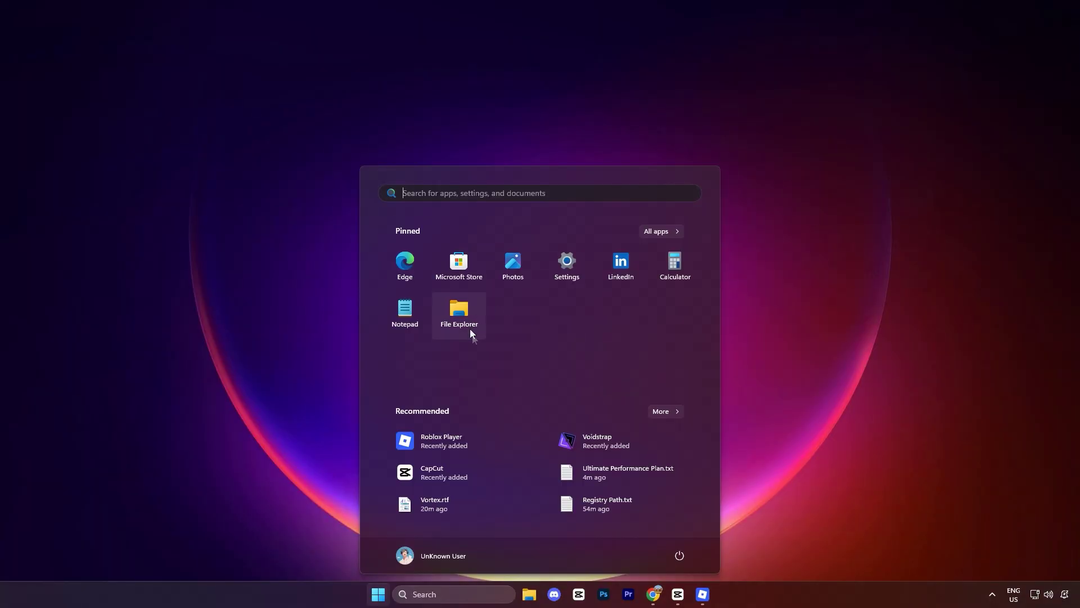
click(567, 262)
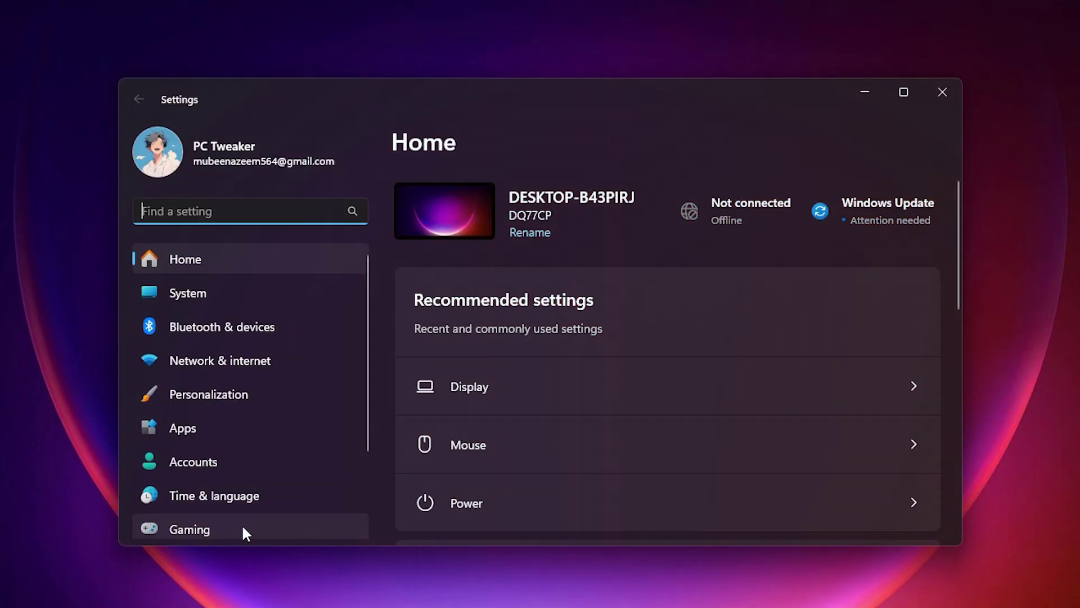
click(243, 528)
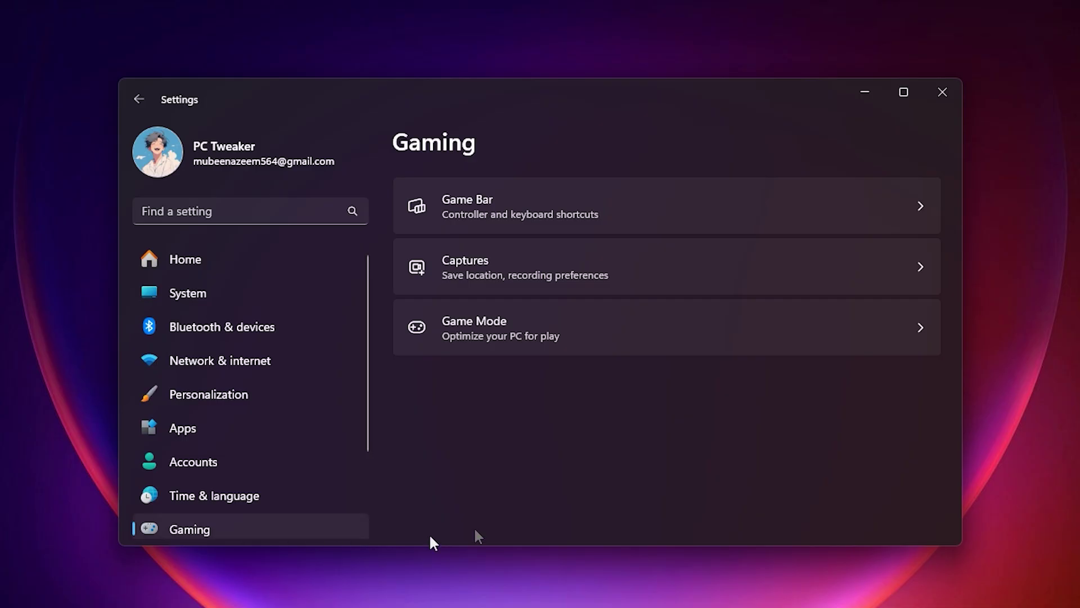
click(686, 201)
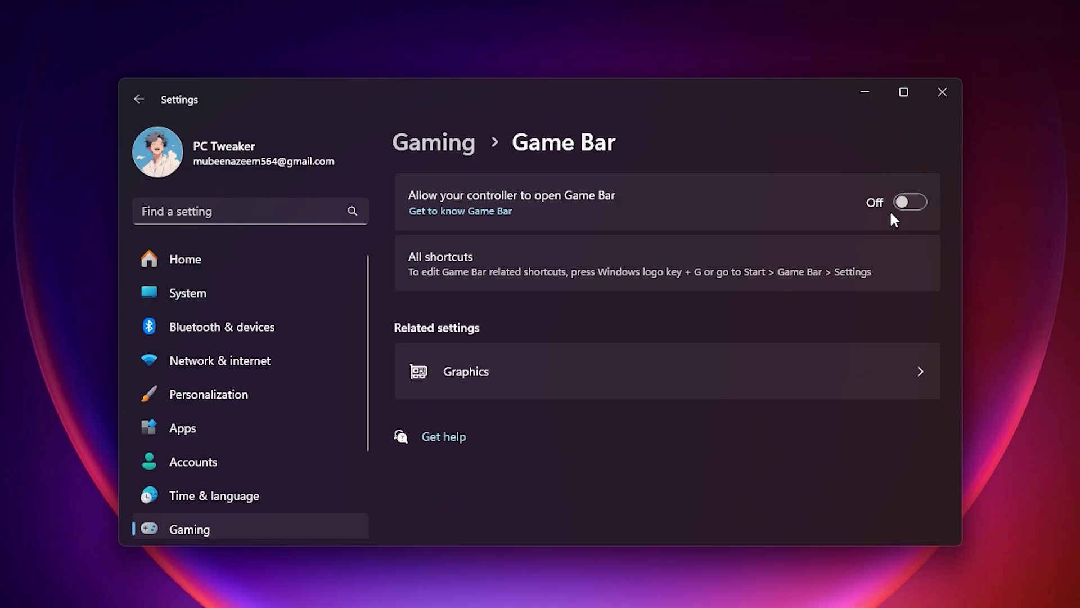
click(282, 519)
click(623, 326)
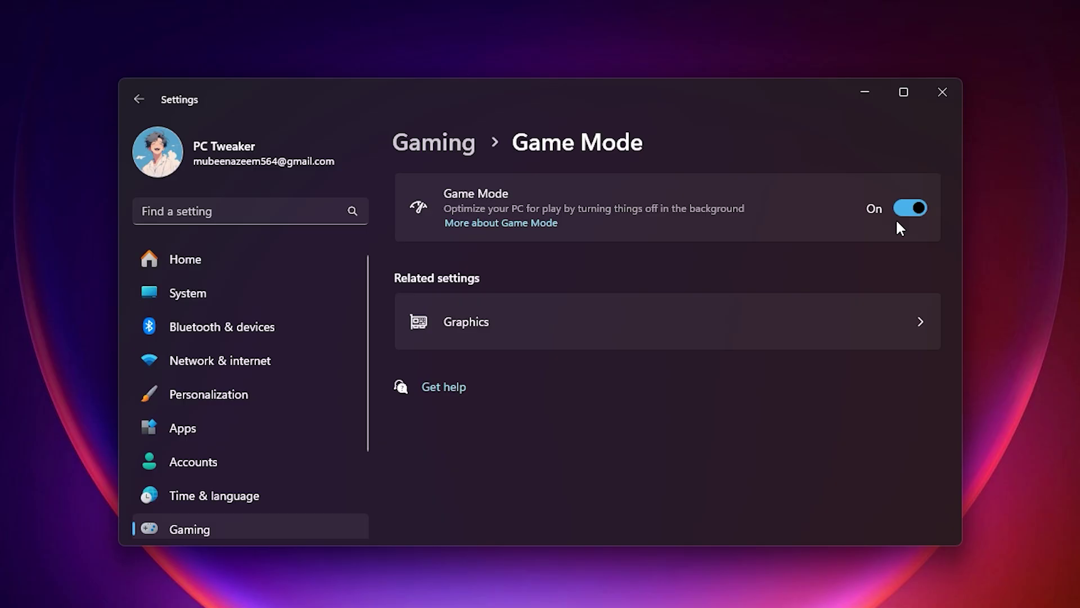
- Confirm GPU scheduling and windowed-game optimizations are both On in default graphics settings
click(556, 321)
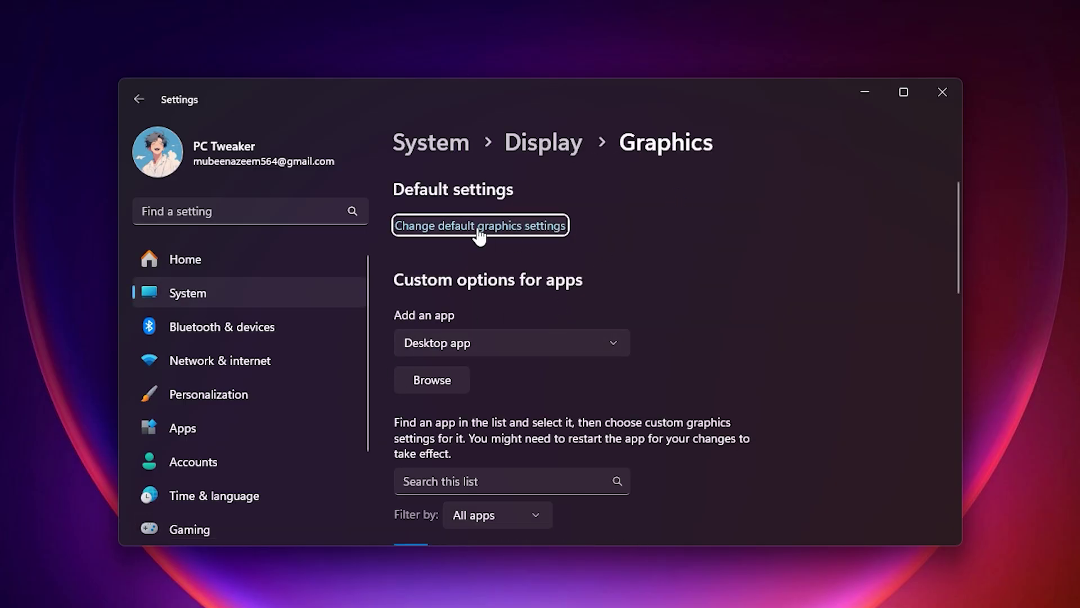
click(479, 226)
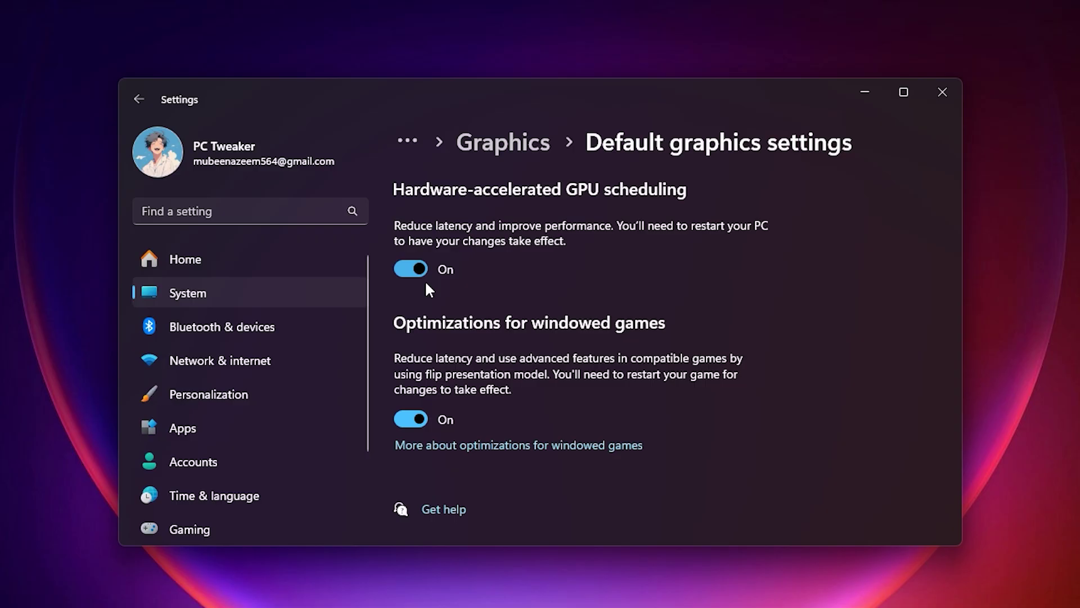
click(498, 147)
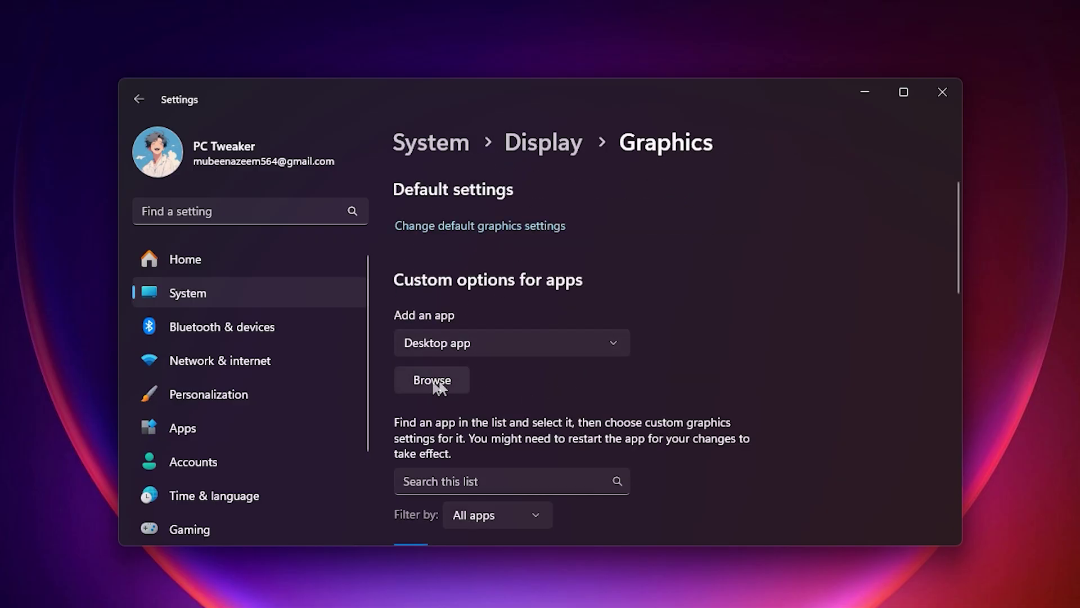
- Set Grand Theft Auto V's graphics preference to High performance on the GTX 1050 Ti
scroll(452, 386, down, 2)
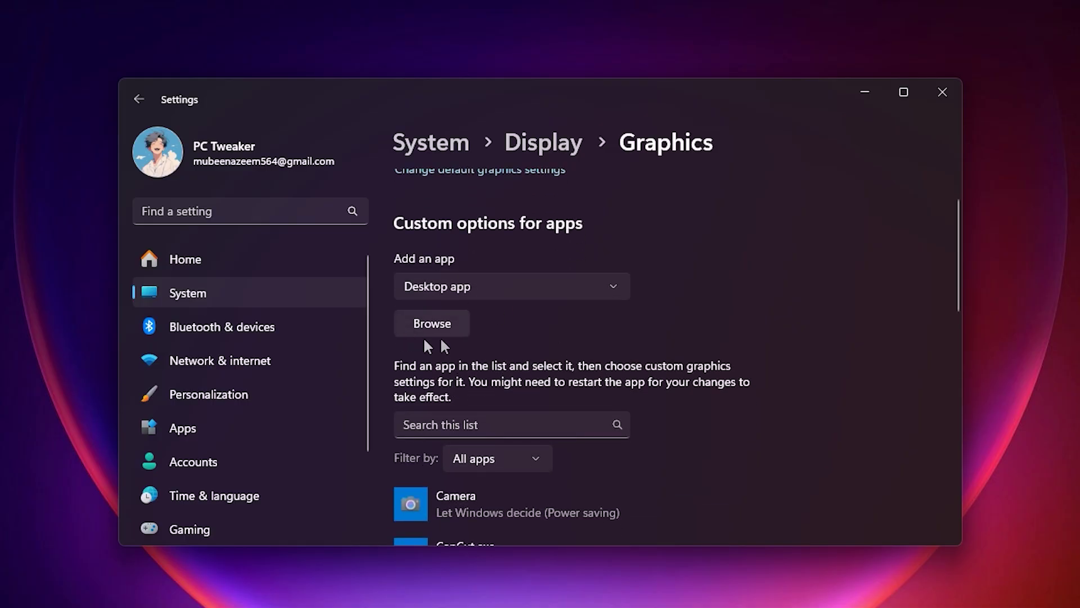
scroll(501, 374, down, 5)
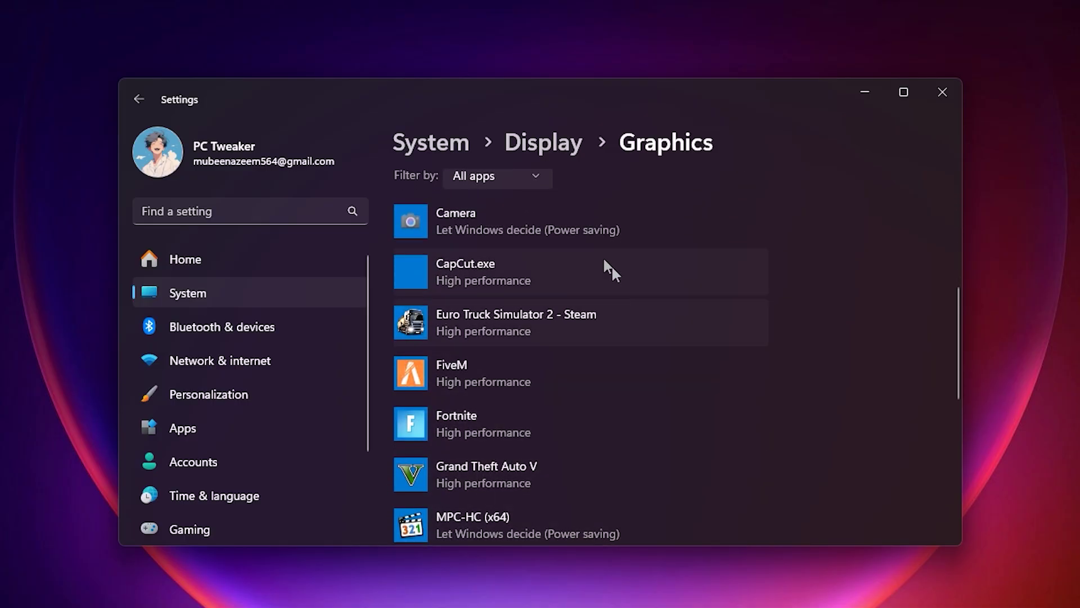
scroll(456, 456, down, 2)
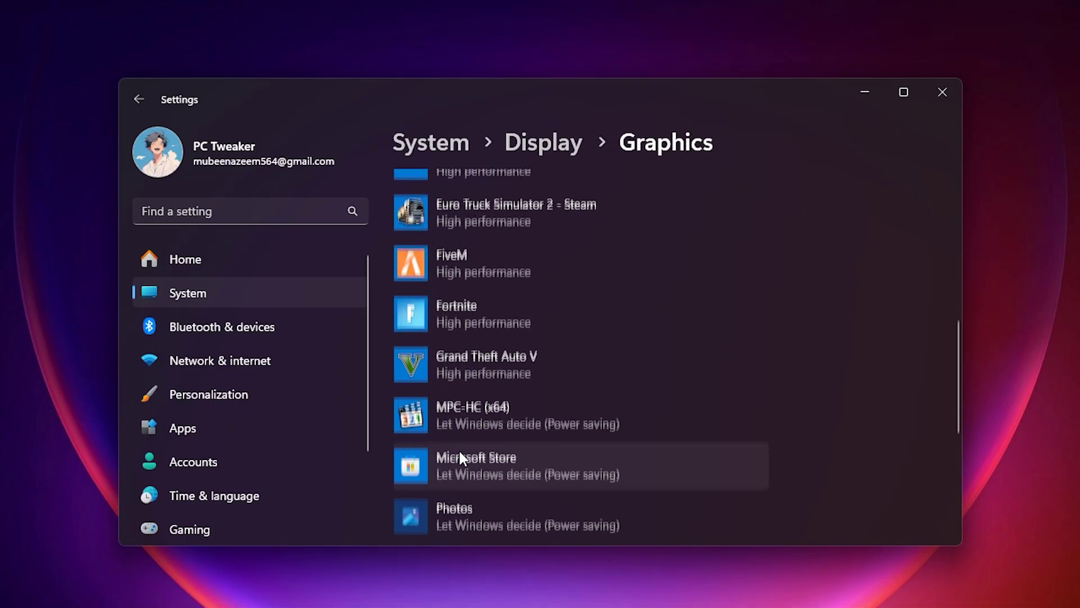
click(495, 344)
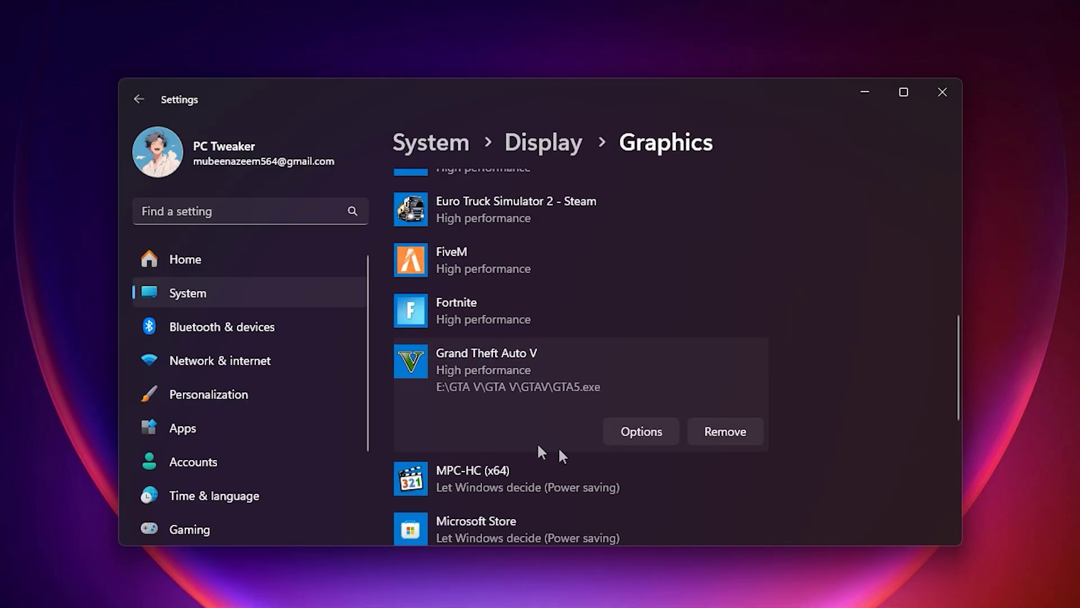
click(638, 438)
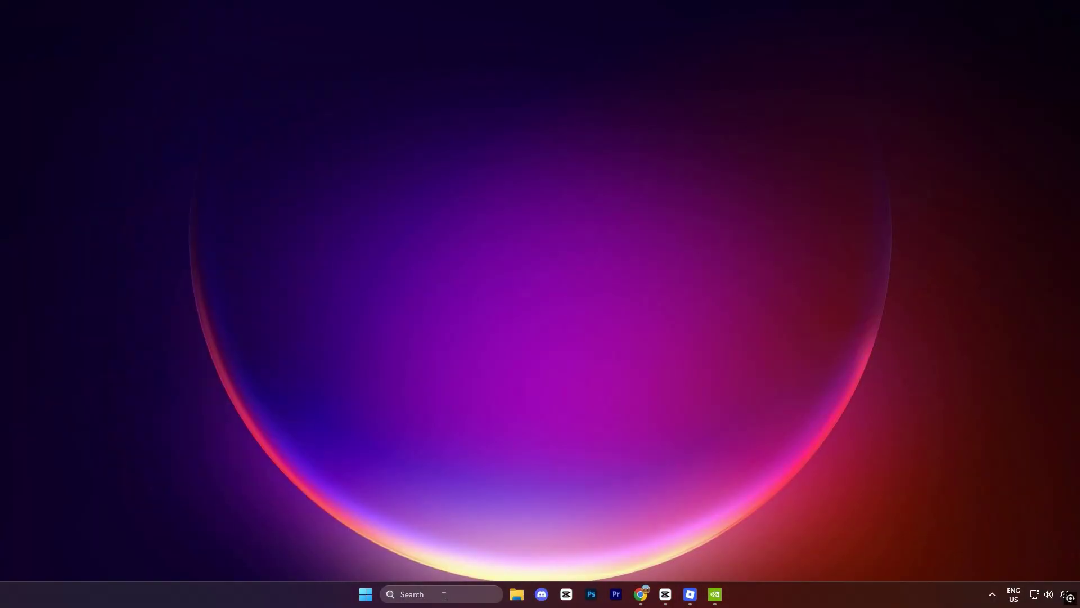
- Launch NVIDIA Control Panel and scroll Manage 3D settings' Global Settings to Low Latency Mode Ultra
click(428, 593)
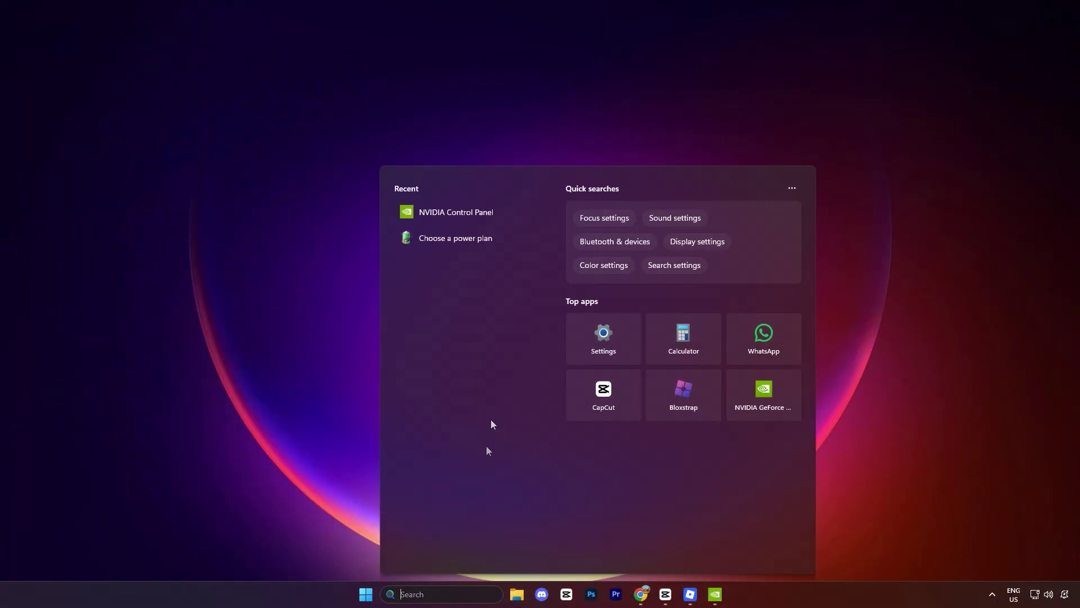
click(451, 219)
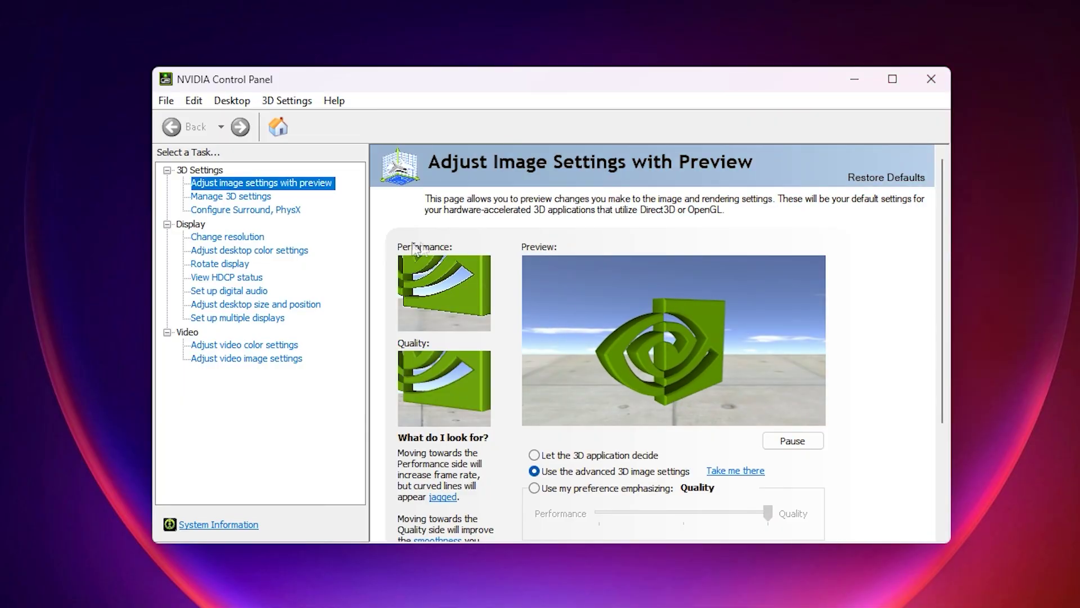
click(224, 198)
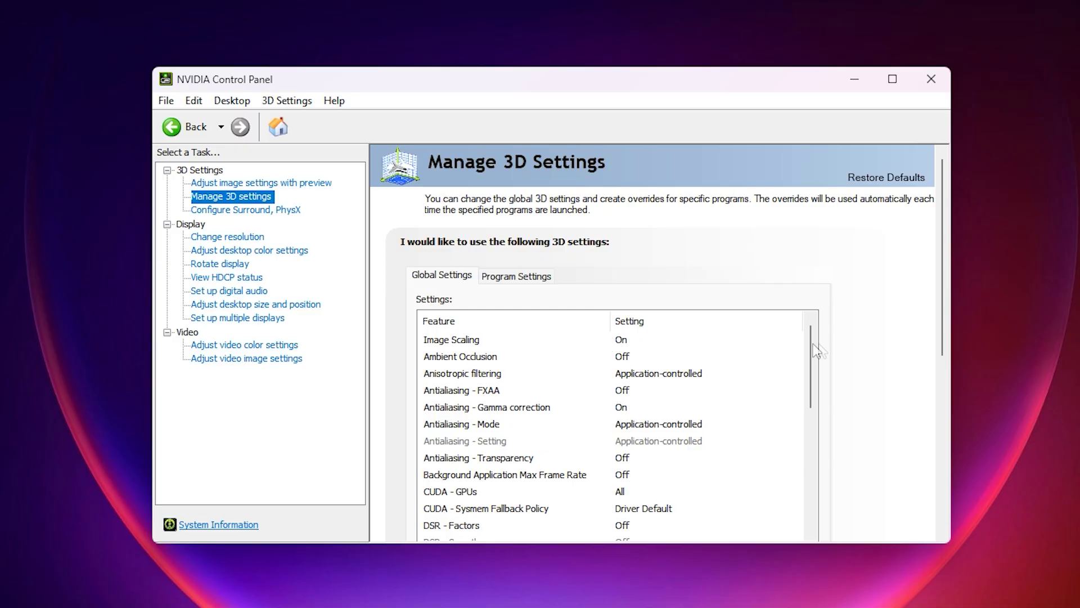
scroll(878, 358, down, 1)
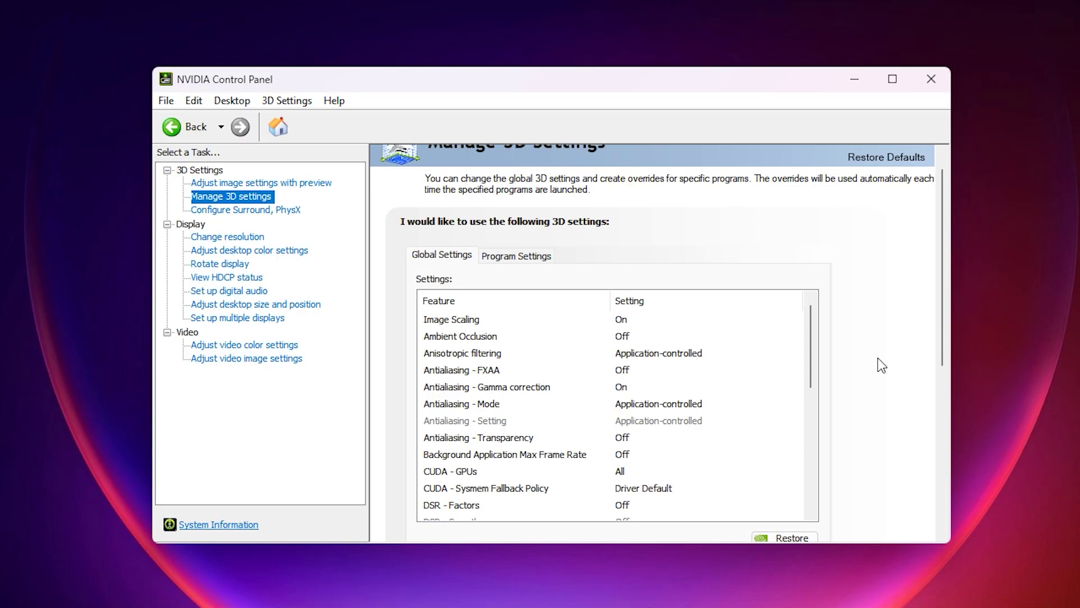
scroll(878, 358, down, 2)
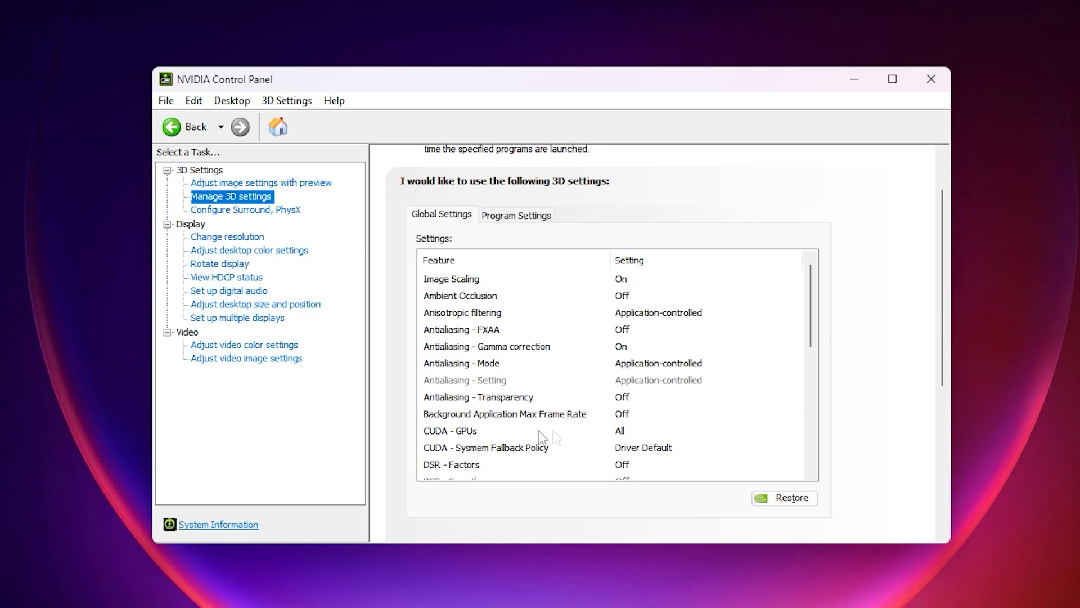
scroll(540, 433, down, 1)
scroll(516, 409, down, 2)
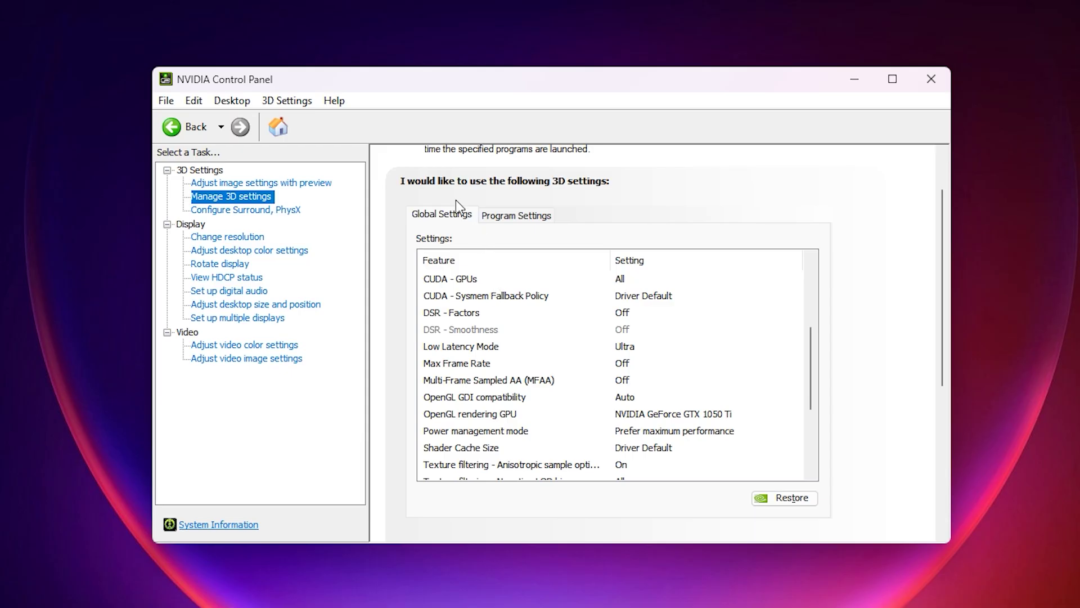
- Choose Prefer maximum performance from the global Power management mode dropdown
click(494, 431)
click(697, 433)
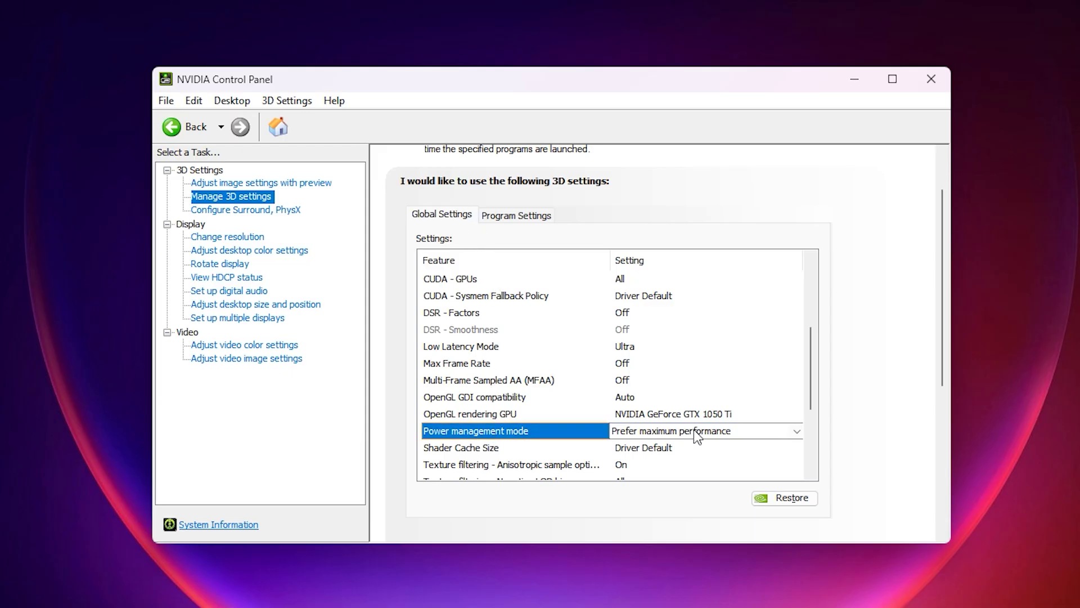
click(696, 433)
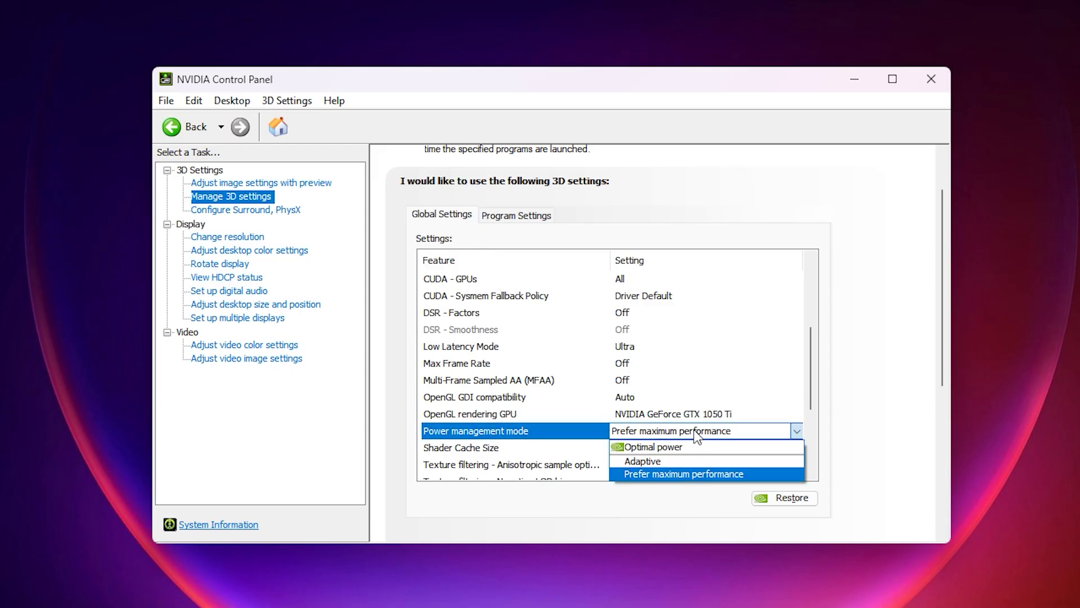
click(658, 475)
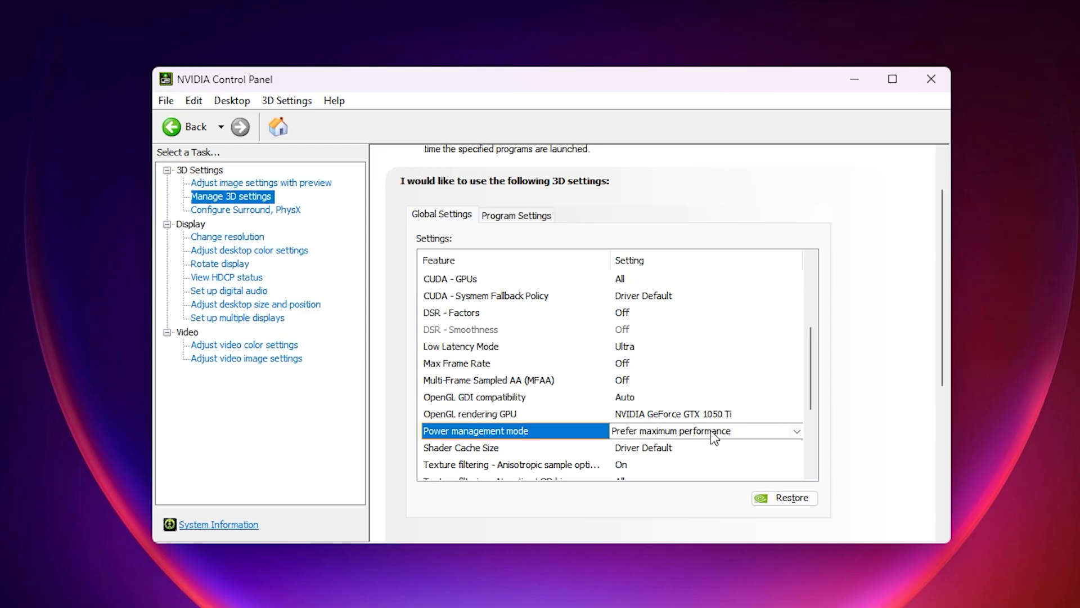
click(677, 437)
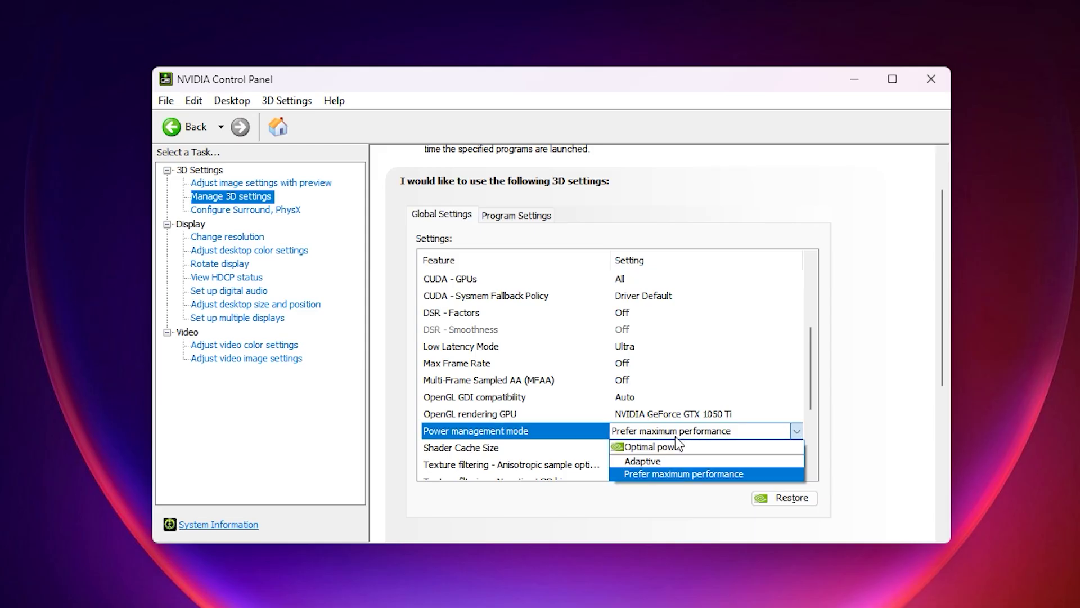
click(583, 439)
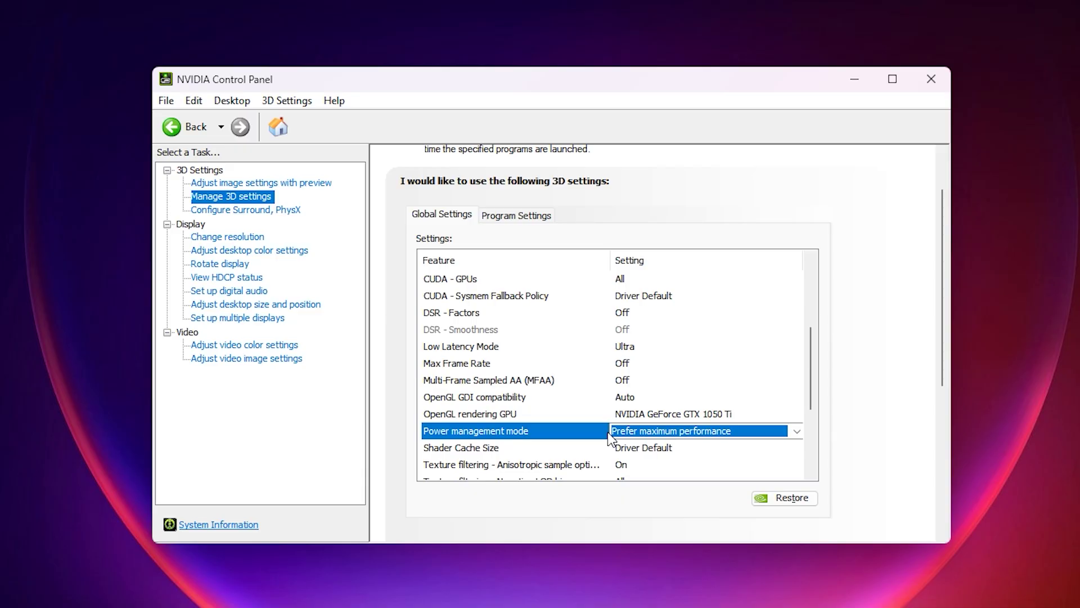
- Choose Ultra for Low Latency Mode in the Global Settings feature list
click(480, 350)
click(618, 350)
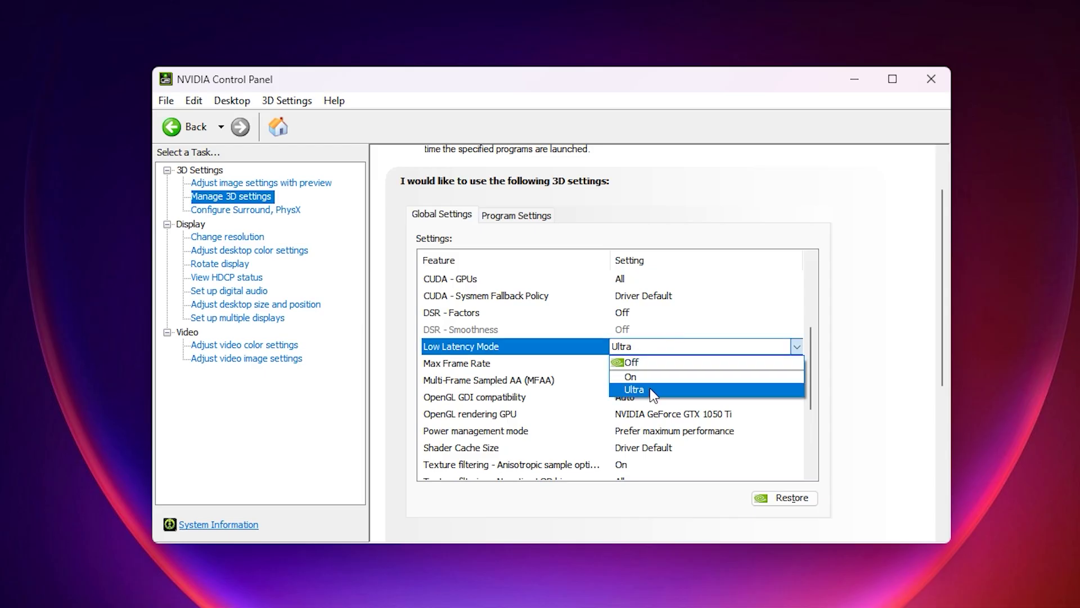
click(579, 347)
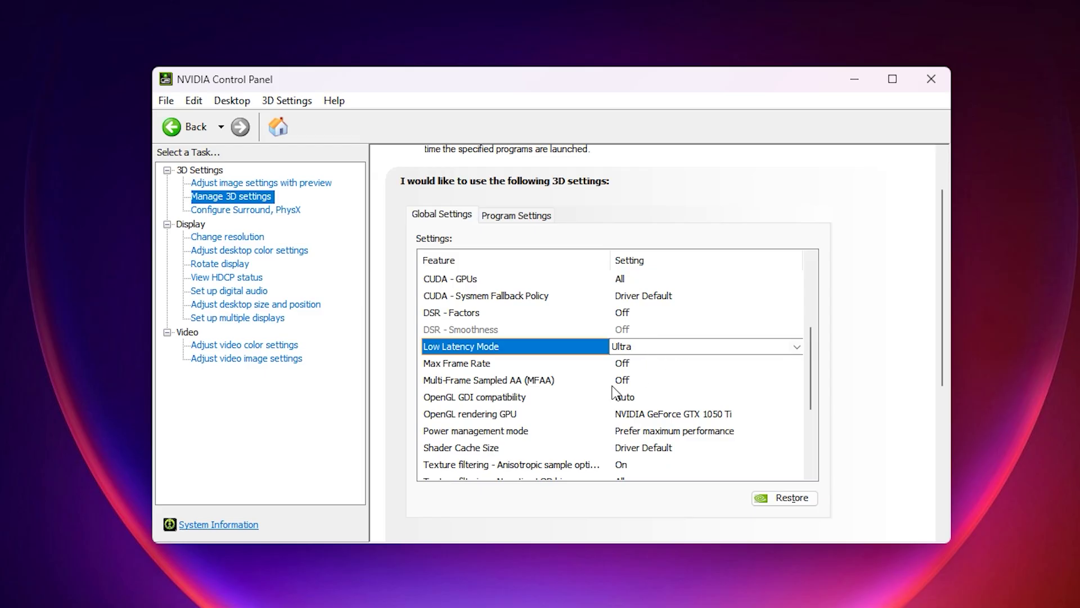
- Set the Vertical sync feature to Off in the Global Settings list
scroll(614, 414, down, 3)
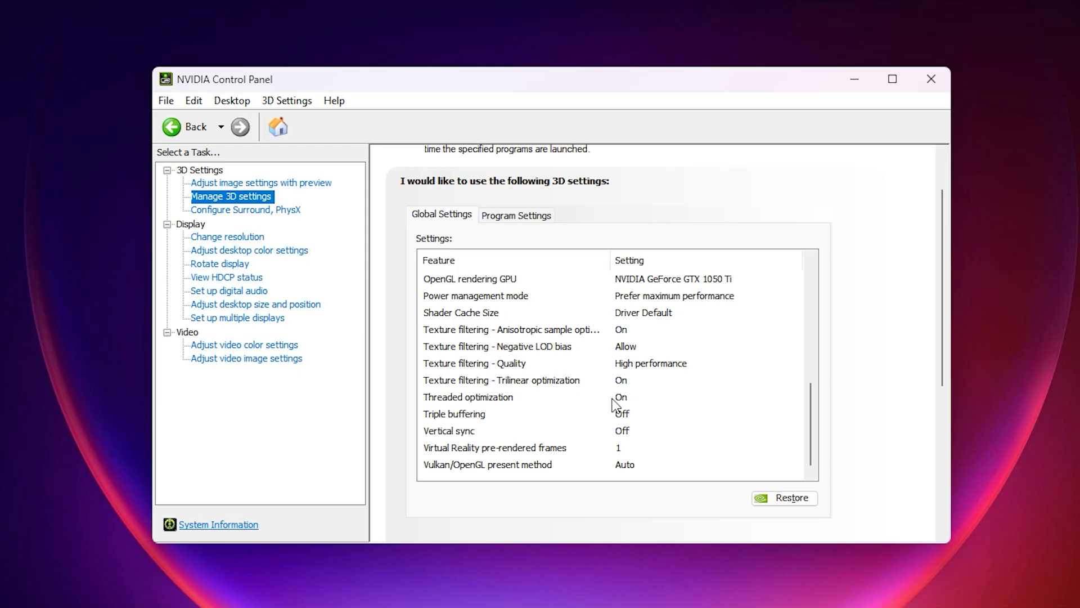
click(454, 432)
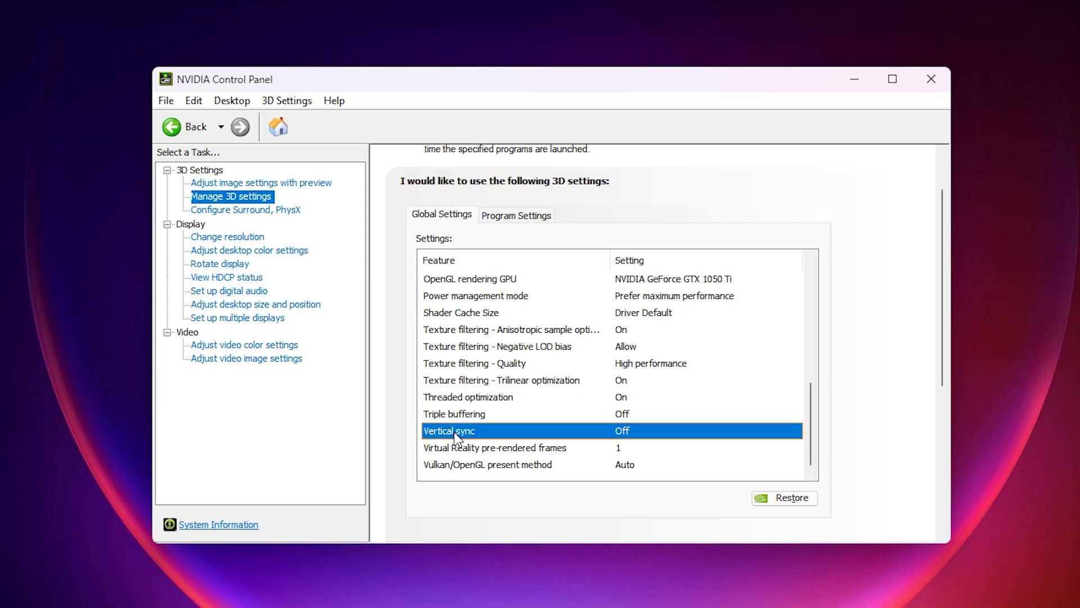
click(642, 432)
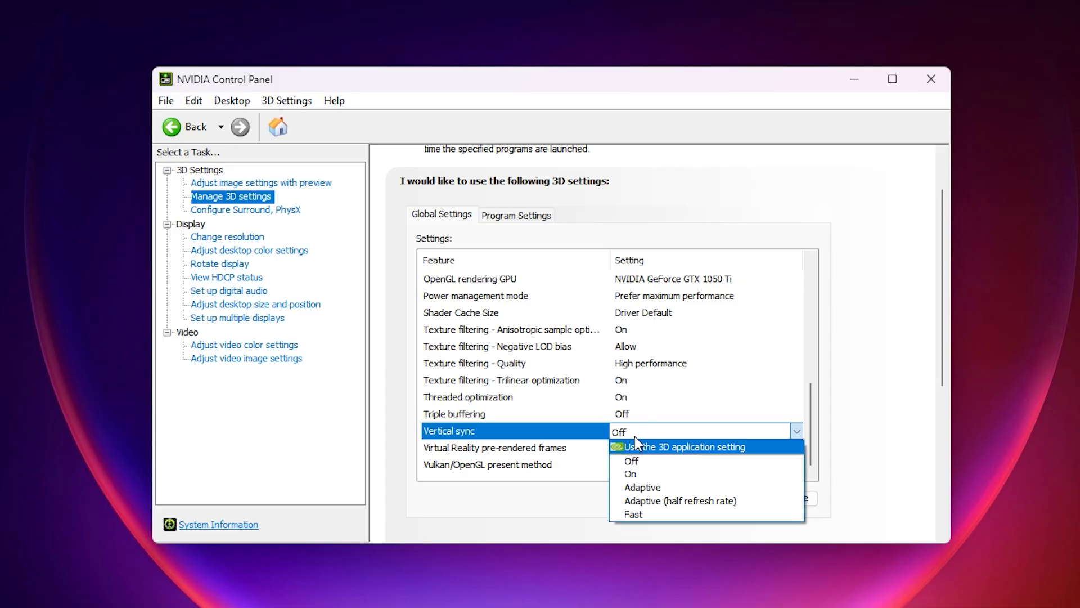
click(633, 434)
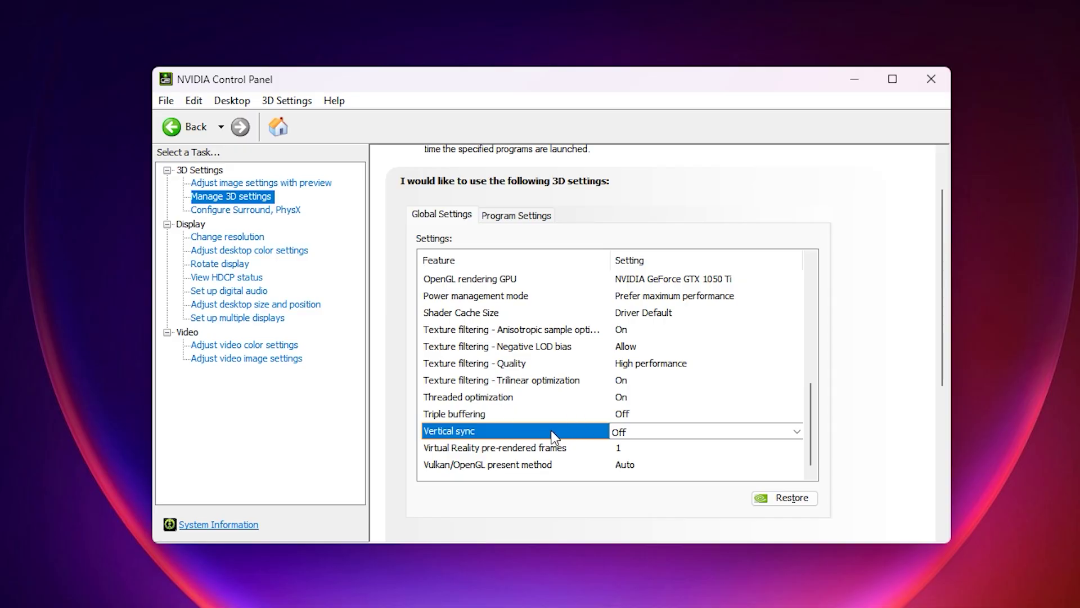
- Leave the Threaded optimization feature set to On in the Global Settings list
click(494, 401)
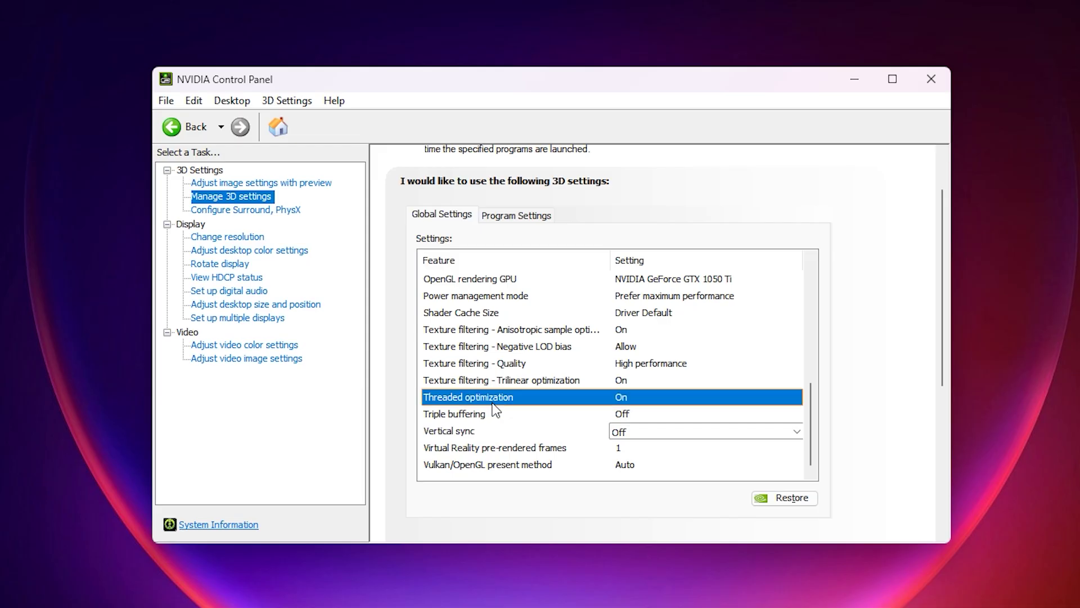
click(667, 398)
click(670, 403)
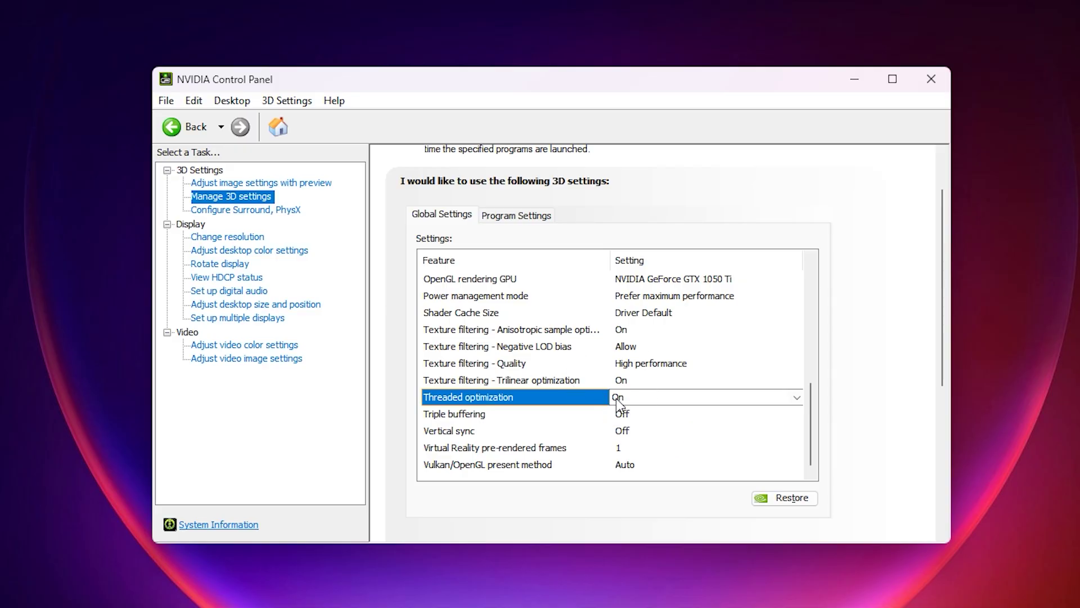
- Review the Cfx.re program overrides: Ultra low latency and Prefer maximum performance power management
click(510, 217)
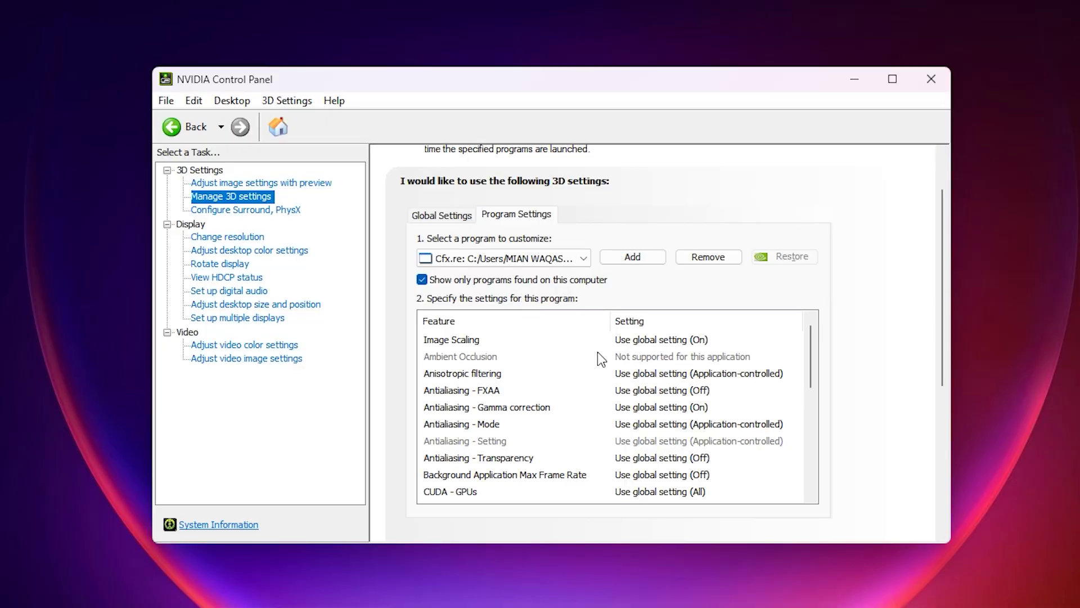
scroll(597, 354, down, 6)
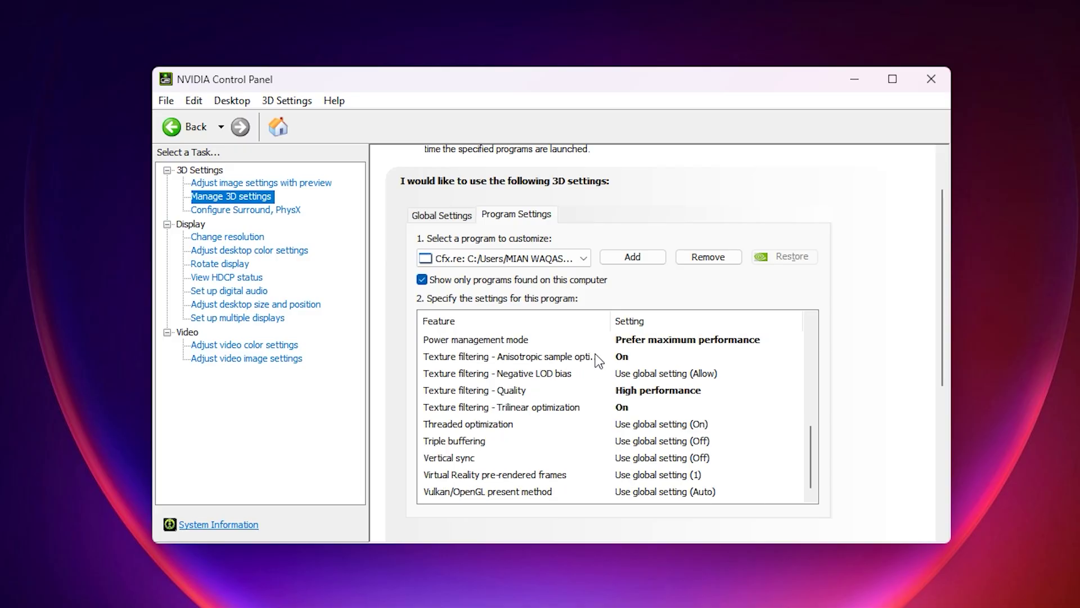
scroll(552, 435, up, 3)
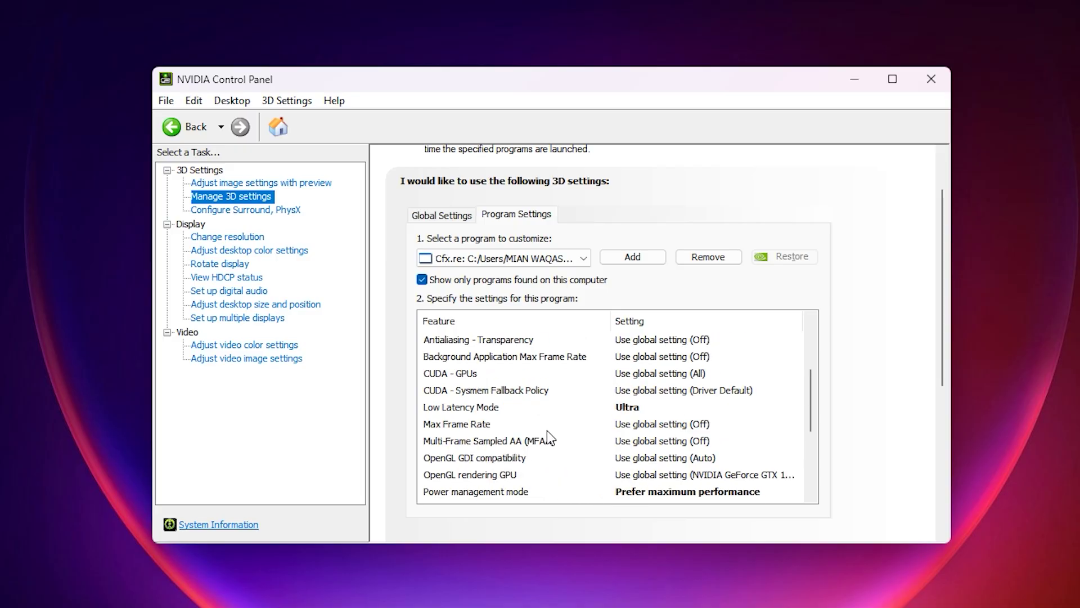
scroll(550, 438, up, 3)
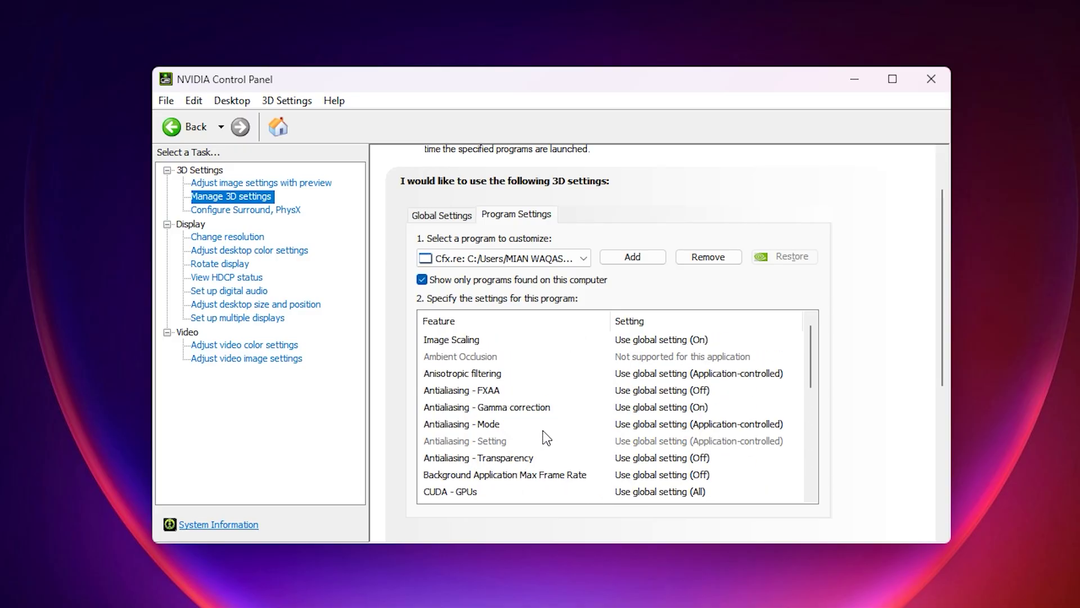
scroll(541, 434, down, 2)
scroll(540, 434, down, 2)
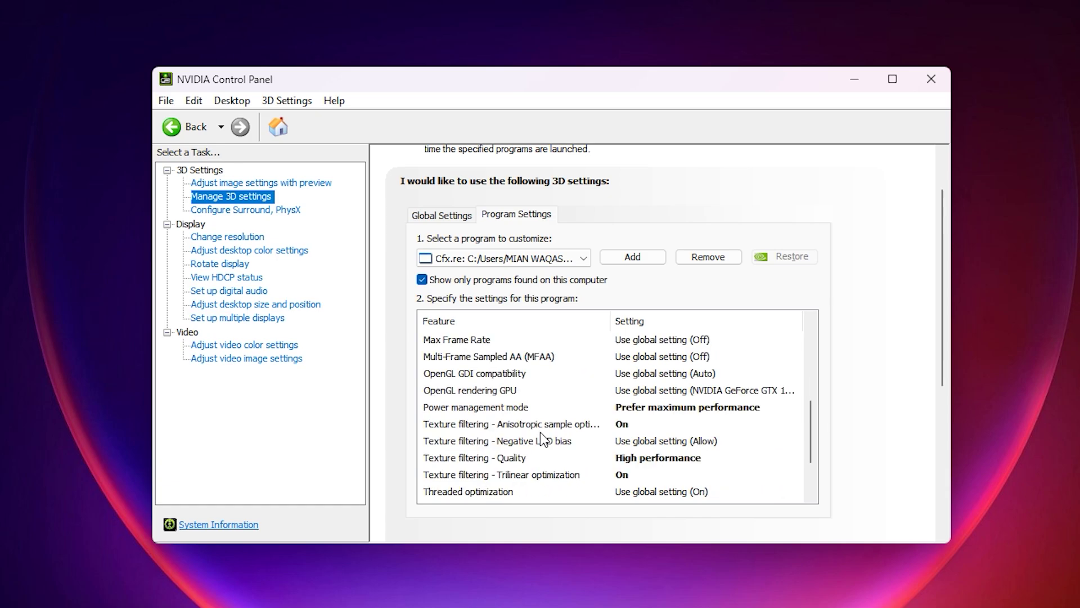
scroll(542, 439, down, 1)
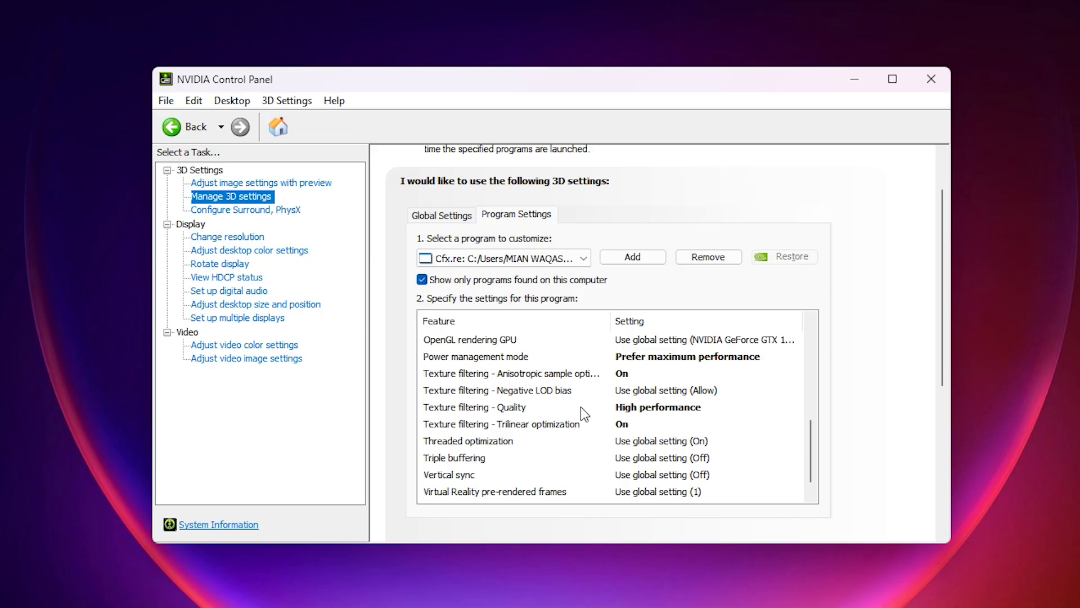
scroll(581, 407, up, 3)
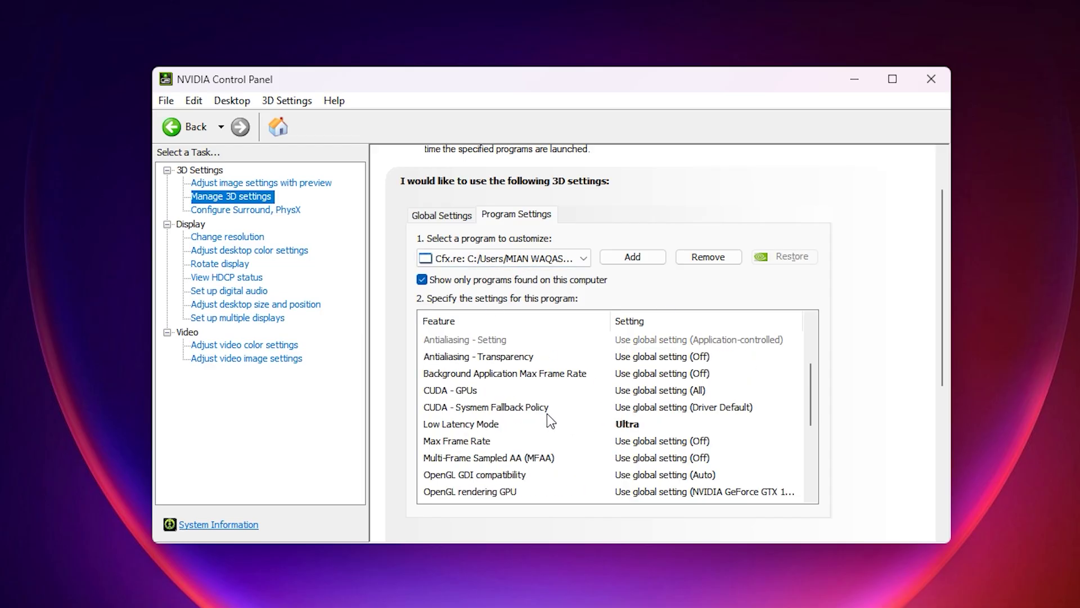
scroll(543, 411, down, 3)
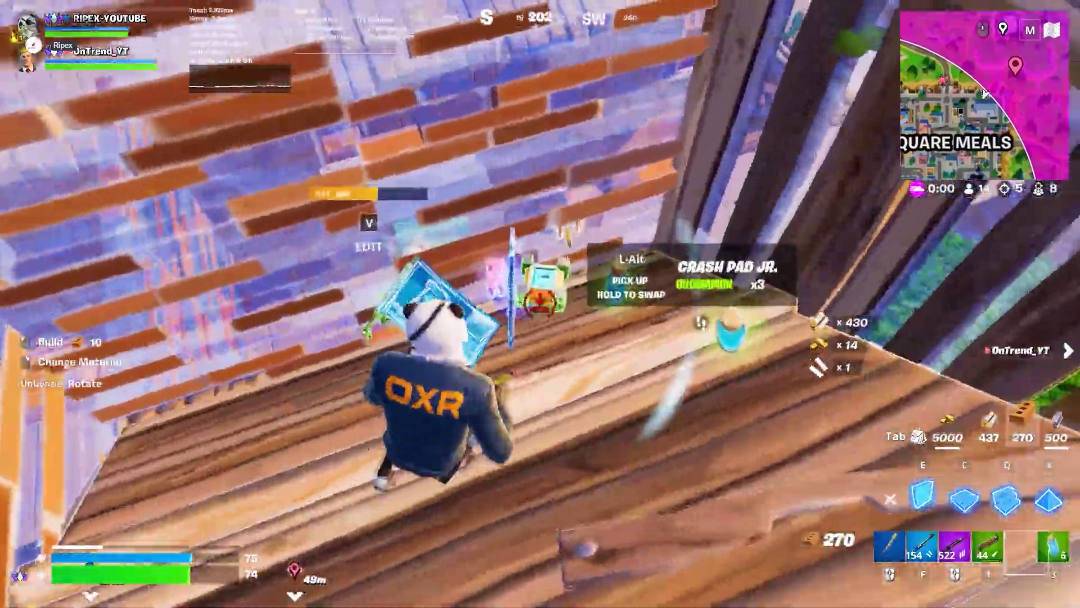
- Grab the Crash Pad Jr., then alternate building brick walls and floors with readying the shotgun
key(e)
key(f)
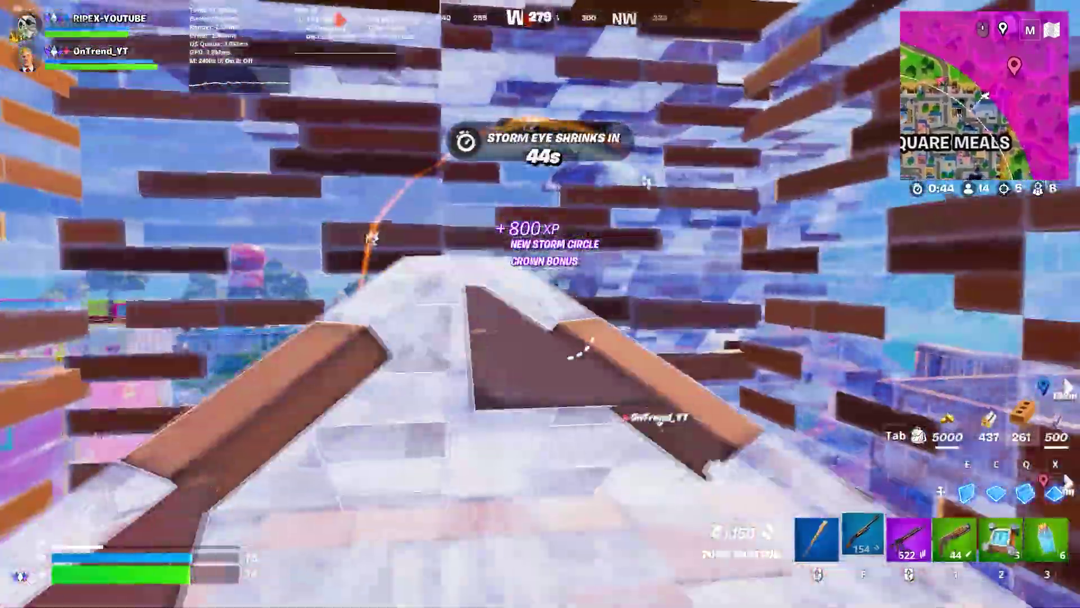
key(r)
key(e)
key(e)
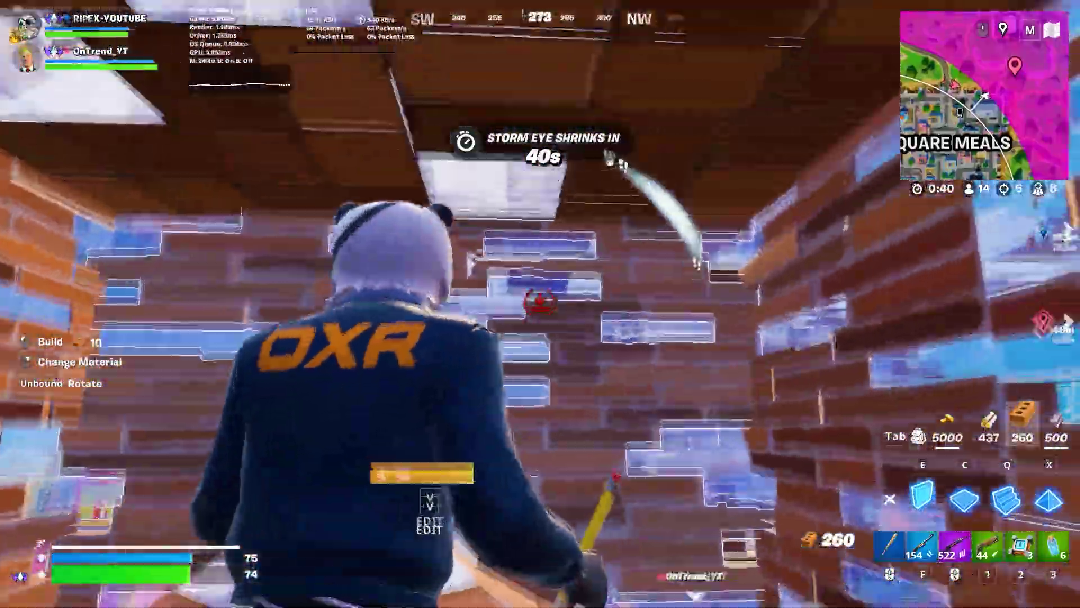
key(f)
key(q)
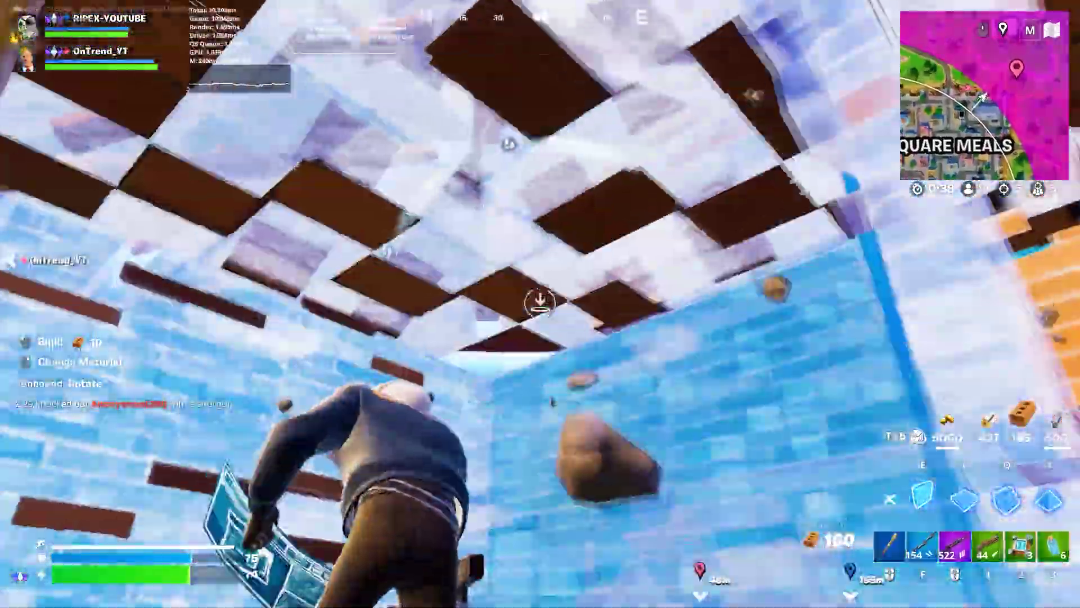
key(f)
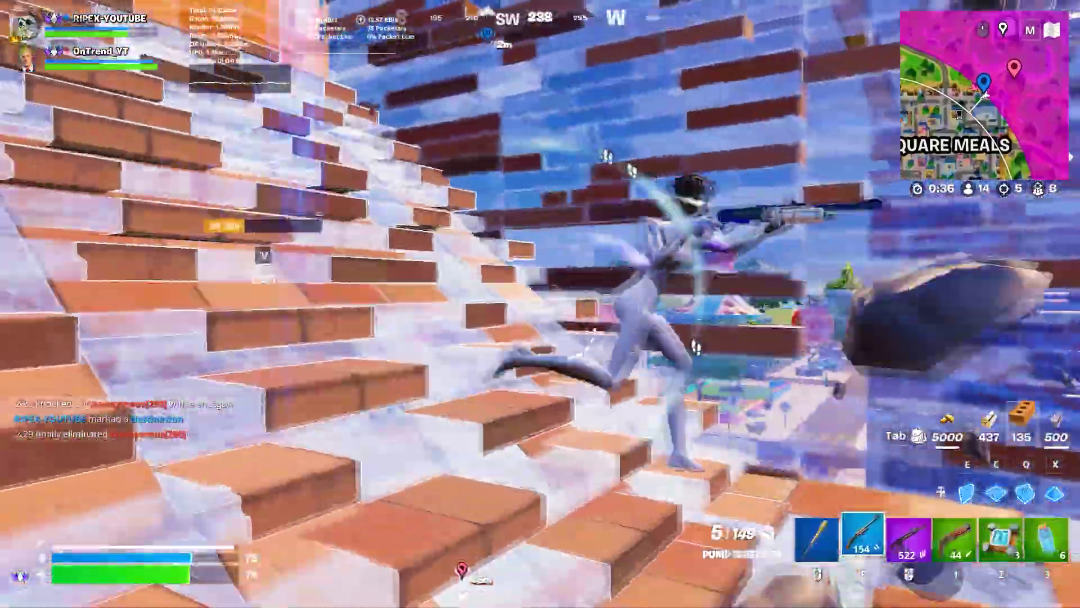